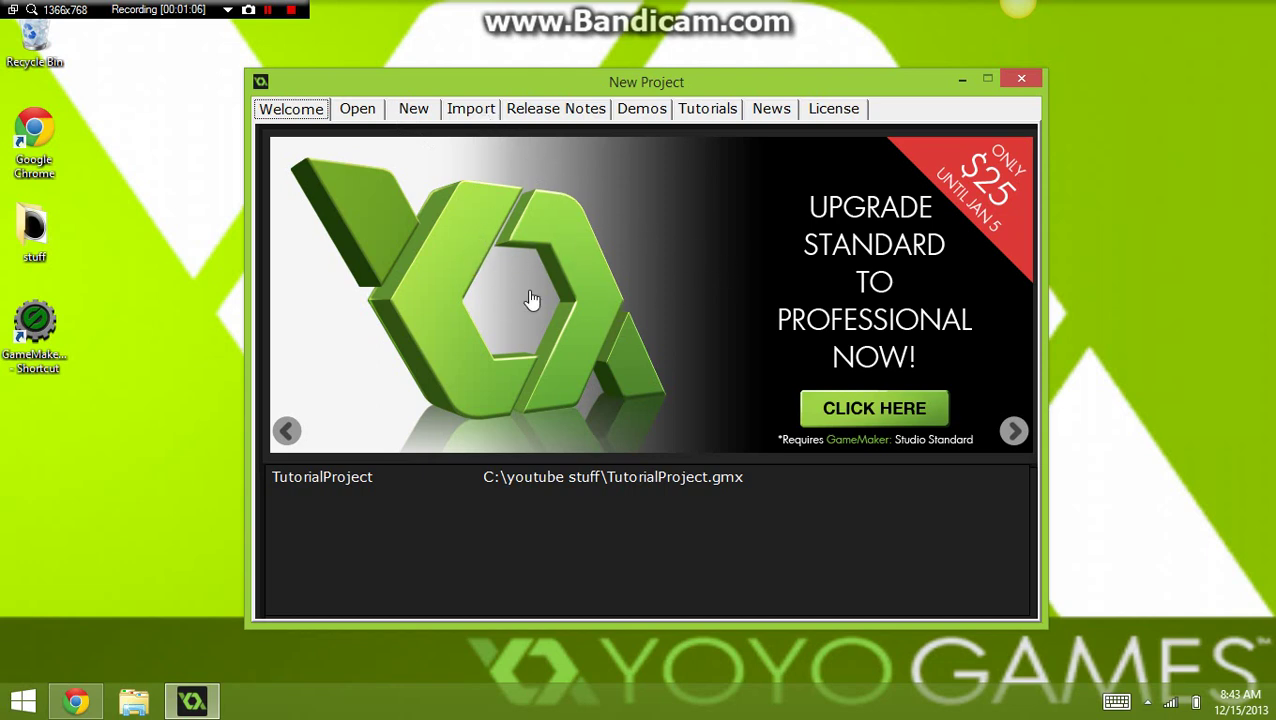
Open the recent project TutorialProject and minimize the Compile Messages window
{"action": "double_click", "coordinate": [368, 479]}
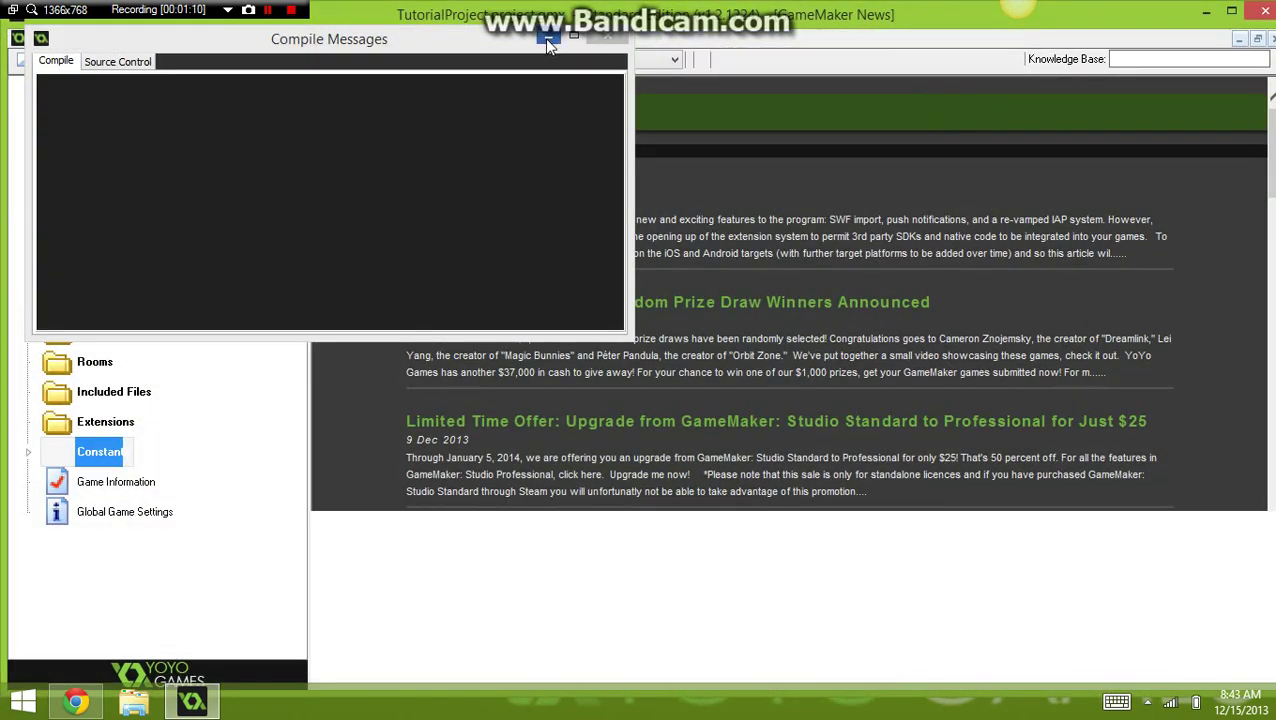
{"action": "left_click", "coordinate": [548, 41]}
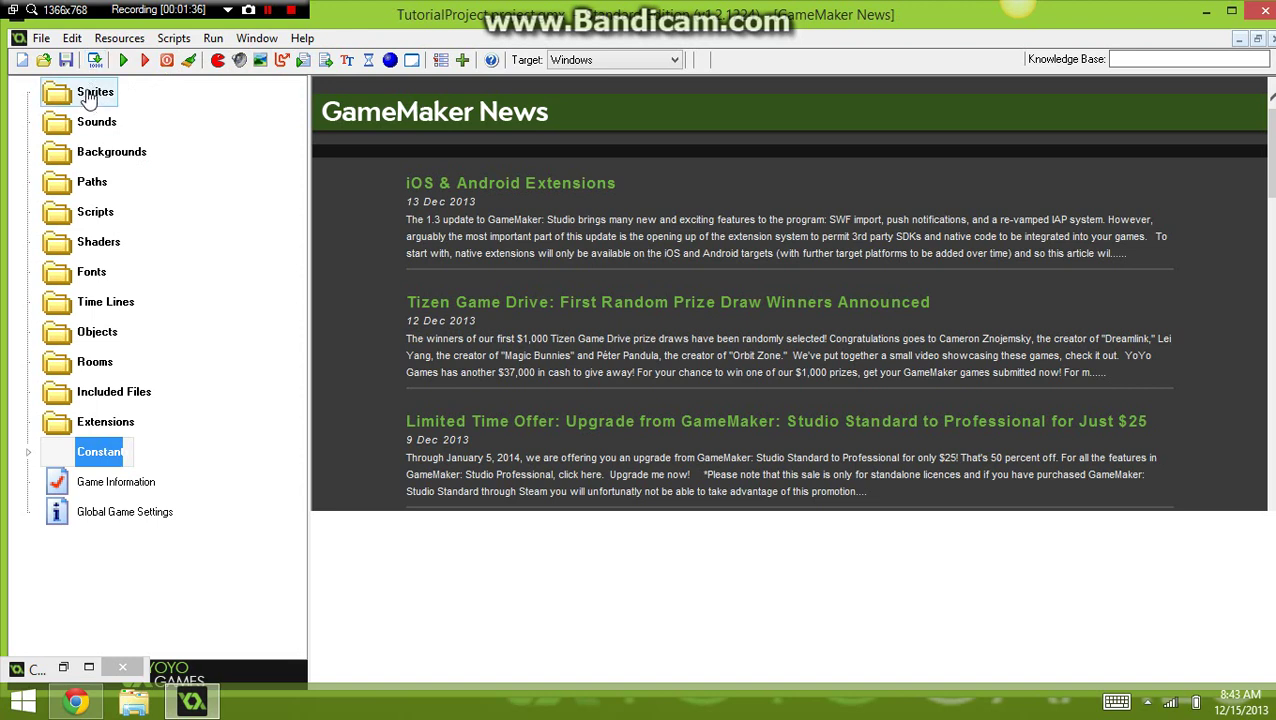
{"action": "left_click", "coordinate": [108, 151]}
{"action": "left_click", "coordinate": [96, 244]}
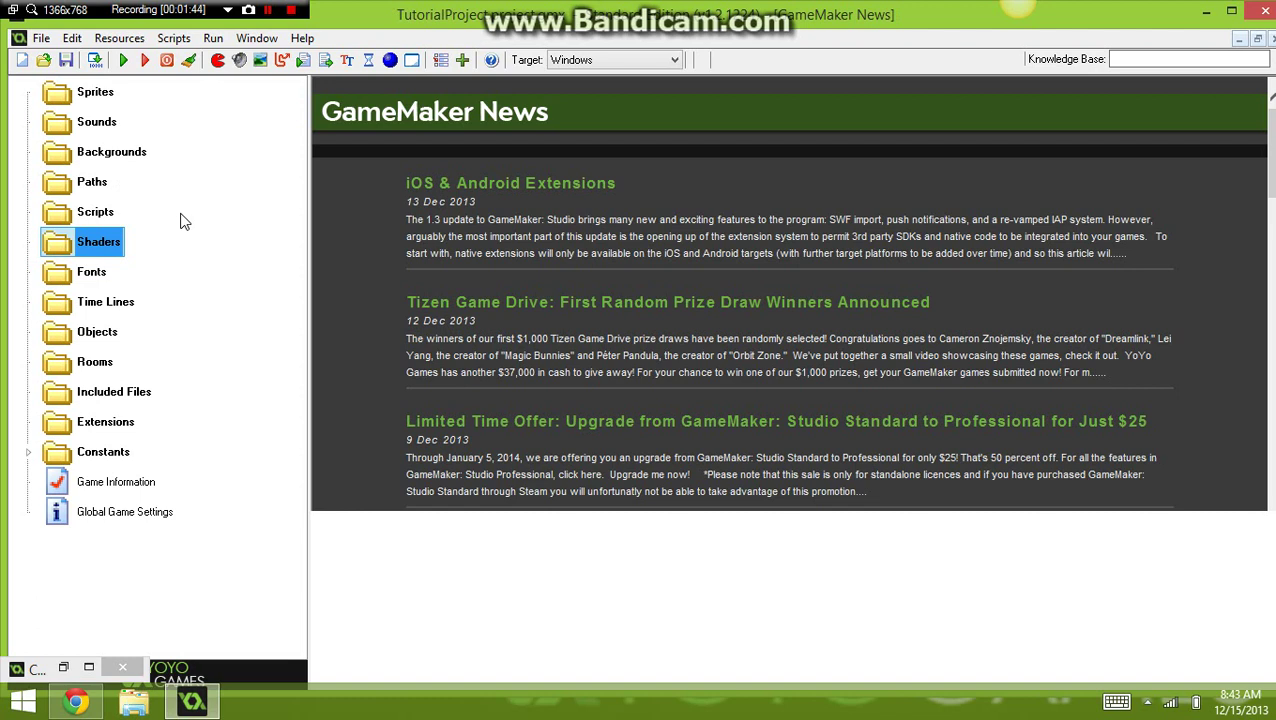
{"action": "left_click", "coordinate": [115, 97]}
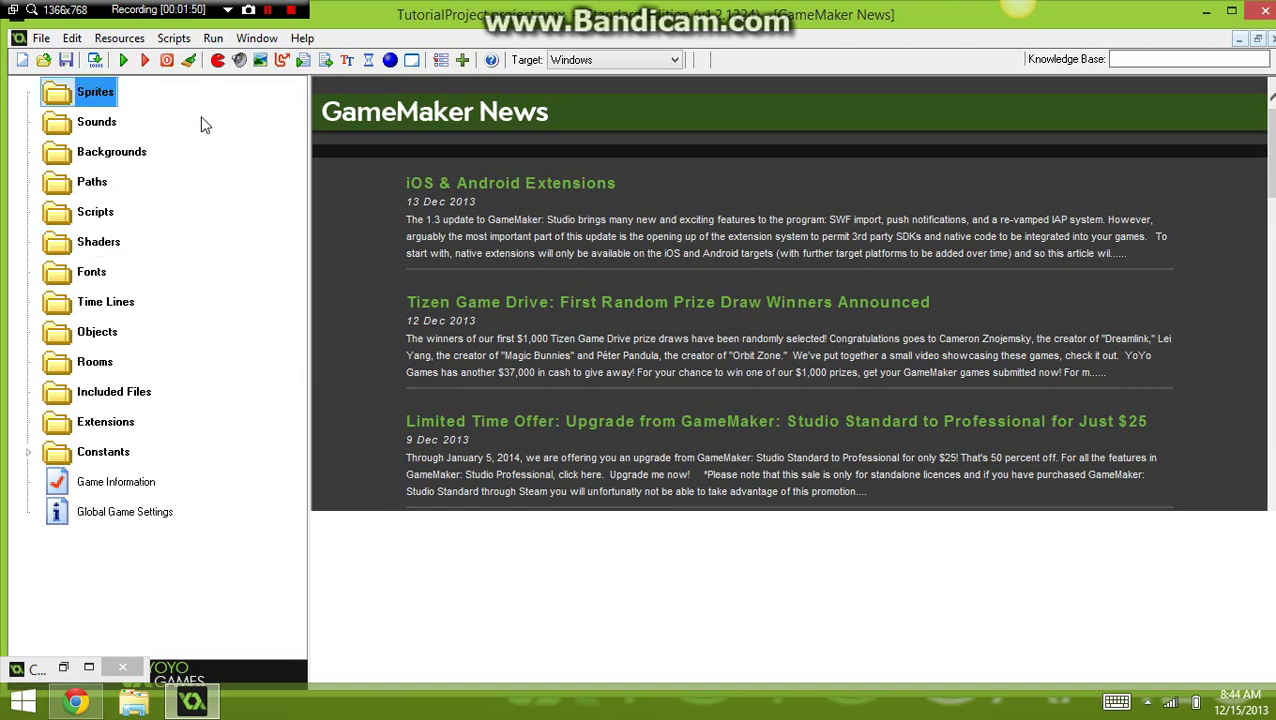
{"action": "left_click", "coordinate": [112, 334]}
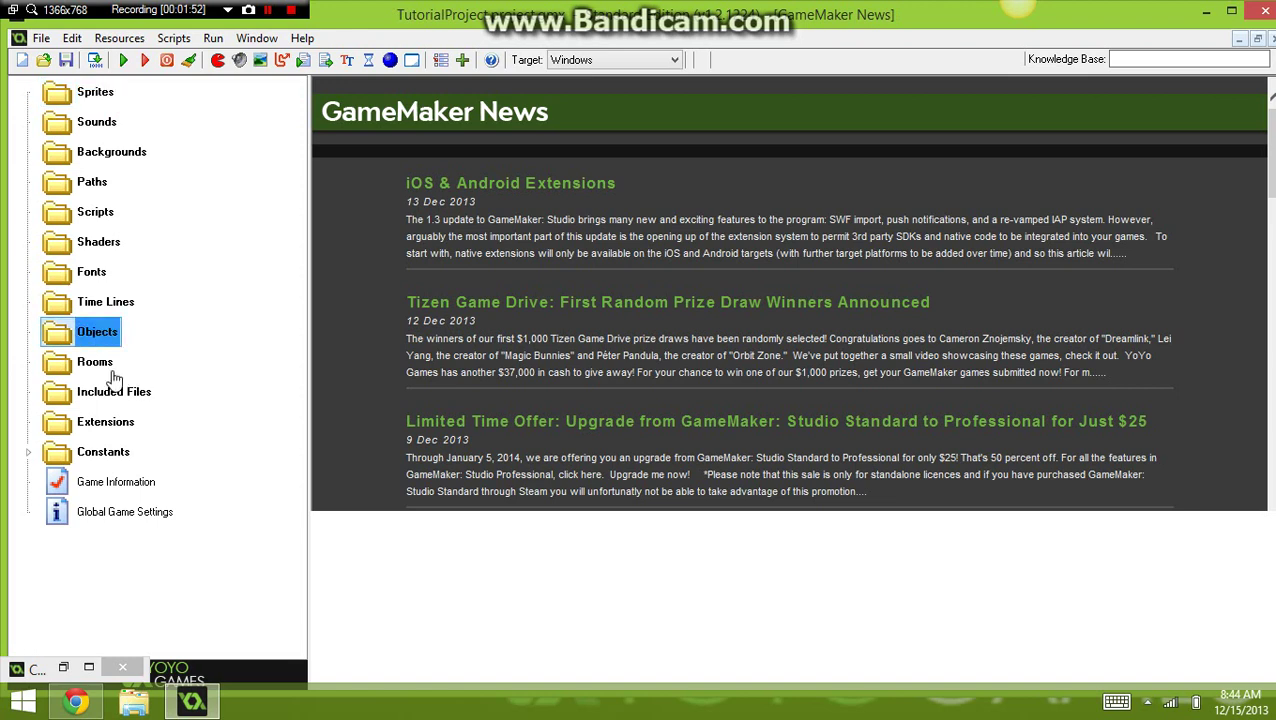
{"action": "left_click", "coordinate": [118, 370]}
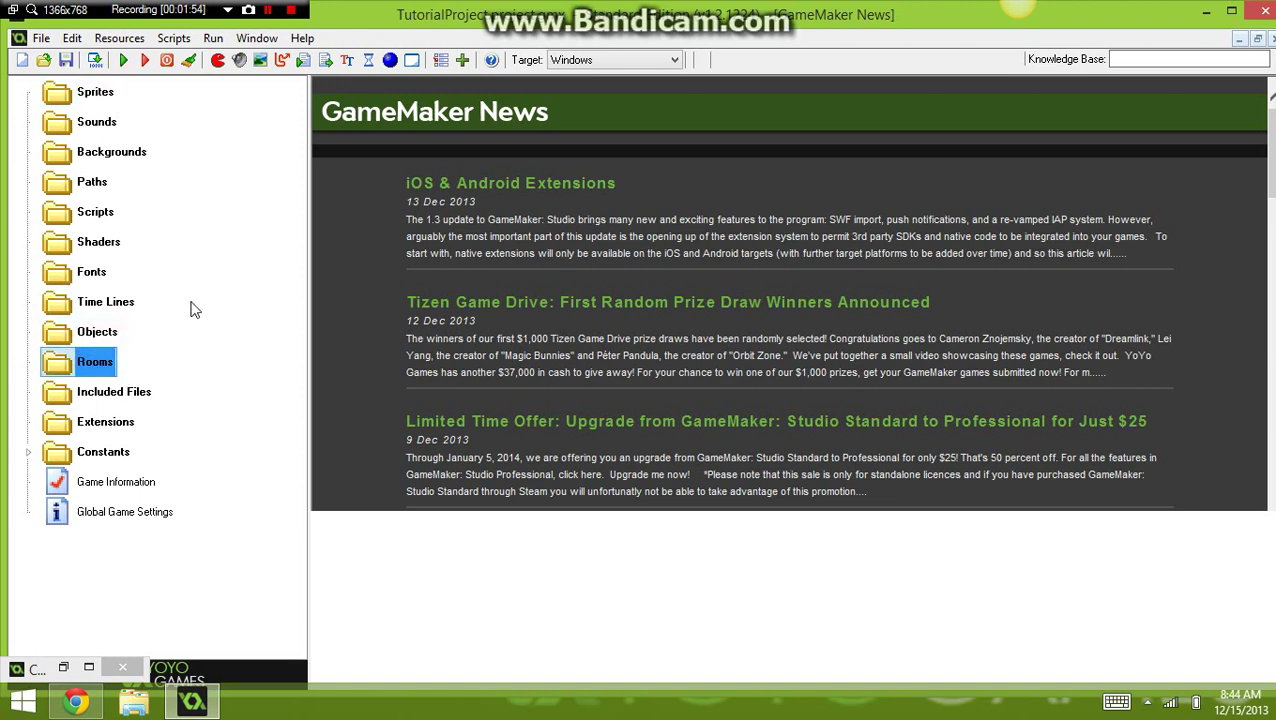
Create a new sprite resource and name it sprite1
{"action": "left_click", "coordinate": [110, 95]}
{"action": "left_click", "coordinate": [218, 62]}
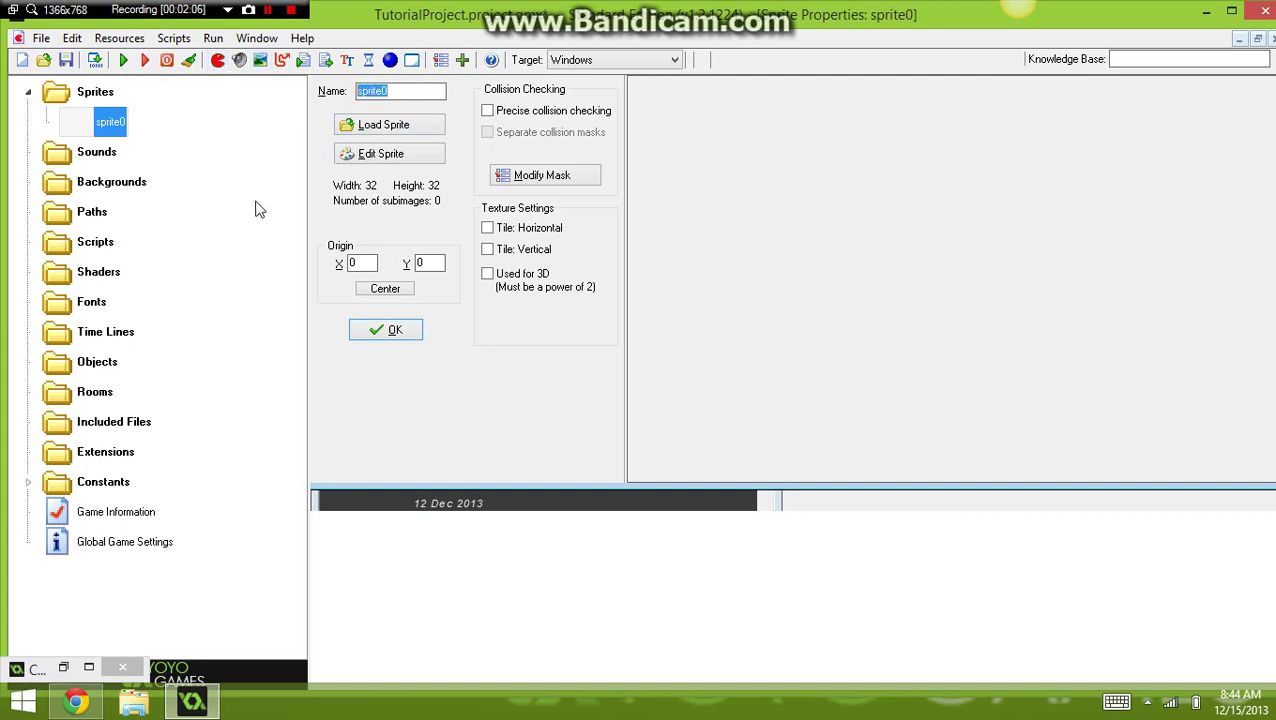
{"action": "type", "text": "sprite1"}
{"action": "key", "text": "ctrl+a"}
{"action": "left_click", "coordinate": [352, 262]}
{"action": "key", "text": "Tab"}
{"action": "key", "text": "shift+Tab"}
Start editing sprite1 and create a blank 16 x 16 pixel image for it
{"action": "left_click", "coordinate": [409, 156]}
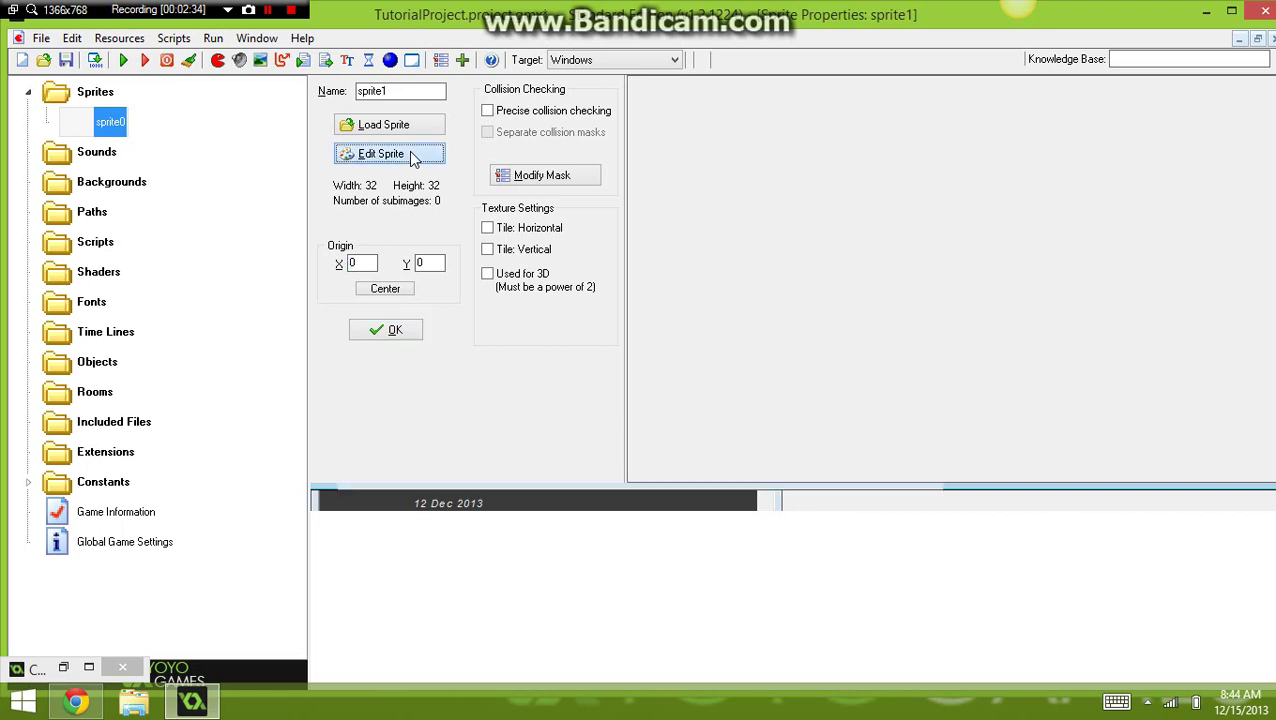
{"action": "left_click", "coordinate": [374, 80]}
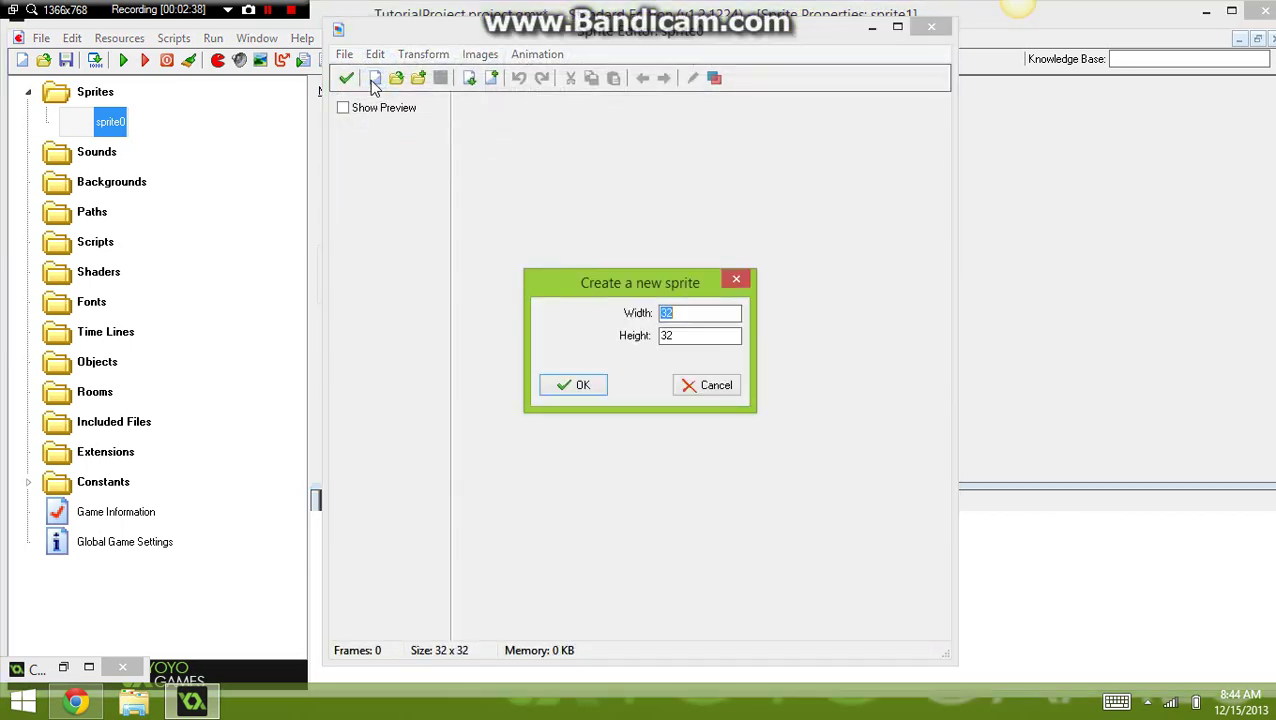
{"action": "key", "text": "Tab"}
{"action": "type", "text": "1"}
{"action": "left_click", "coordinate": [582, 384]}
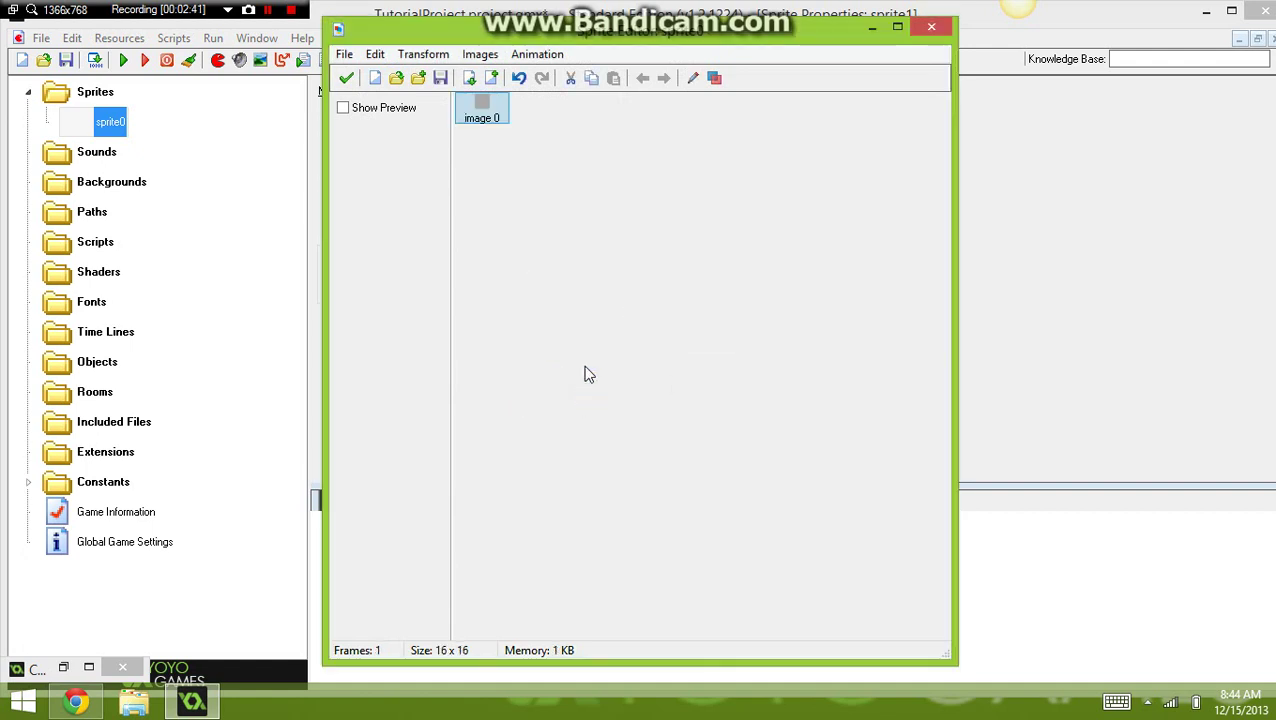
Paint freehand black pencil strokes across most of the sprite's first image
{"action": "double_click", "coordinate": [484, 102]}
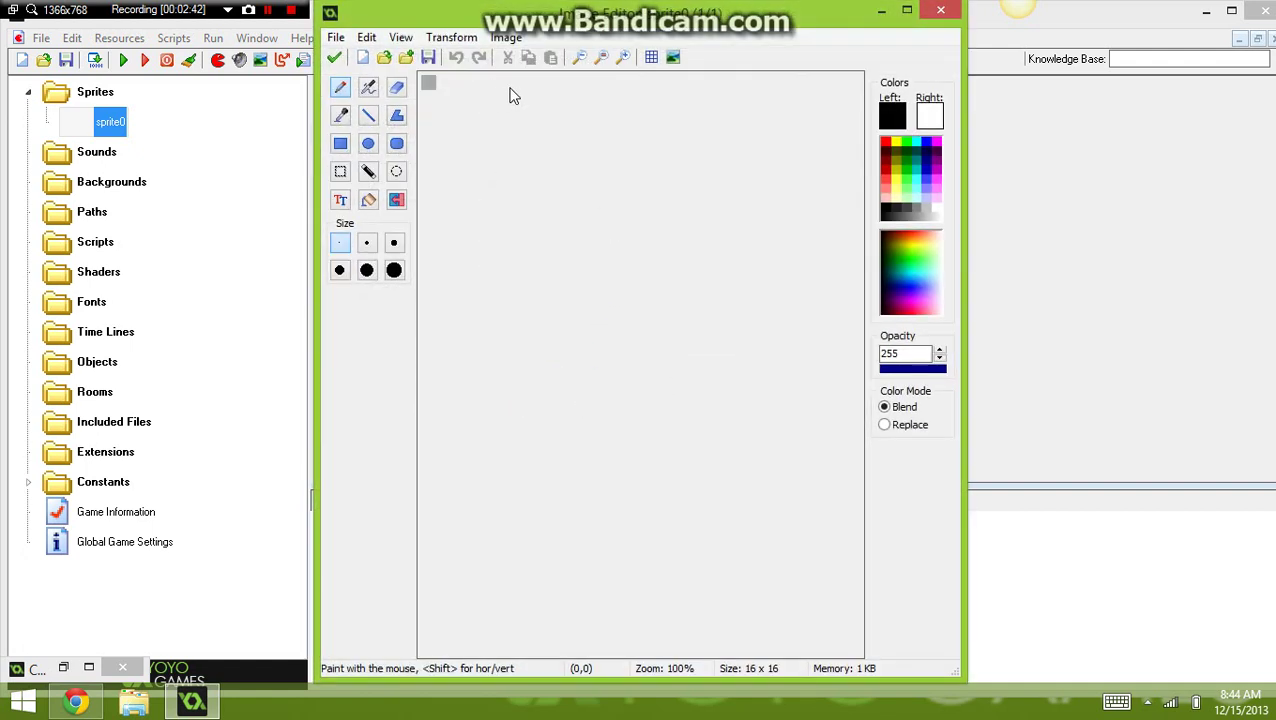
{"action": "left_click", "coordinate": [621, 60]}
{"action": "left_click", "coordinate": [618, 60]}
{"action": "left_click", "coordinate": [618, 60]}
{"action": "left_click", "coordinate": [618, 60]}
{"action": "left_click", "coordinate": [618, 60]}
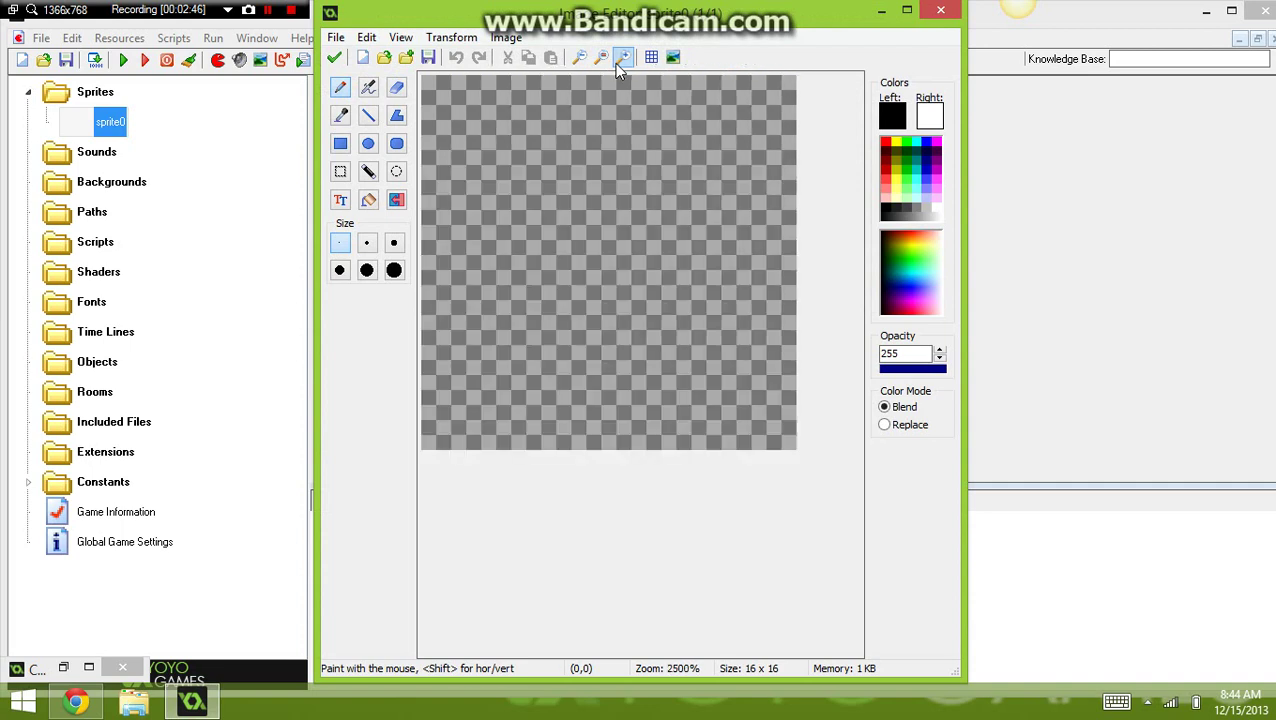
{"action": "mouse_move", "coordinate": [550, 110]}
{"action": "left_mouse_down"}
{"action": "mouse_move", "coordinate": [528, 252]}
{"action": "mouse_move", "coordinate": [648, 345]}
{"action": "mouse_move", "coordinate": [715, 345]}
{"action": "mouse_move", "coordinate": [715, 100]}
{"action": "mouse_move", "coordinate": [727, 270]}
{"action": "mouse_move", "coordinate": [796, 273]}
{"action": "left_mouse_up"}
{"action": "mouse_move", "coordinate": [505, 170]}
{"action": "left_mouse_down"}
{"action": "mouse_move", "coordinate": [457, 214]}
{"action": "mouse_move", "coordinate": [540, 385]}
{"action": "mouse_move", "coordinate": [505, 340]}
{"action": "mouse_move", "coordinate": [455, 445]}
{"action": "left_mouse_up"}
{"action": "mouse_move", "coordinate": [679, 430]}
{"action": "left_mouse_down"}
{"action": "mouse_move", "coordinate": [500, 245]}
{"action": "mouse_move", "coordinate": [449, 84]}
{"action": "left_mouse_up"}
Paint a freehand red stroke over the black ones in the first image and accept the image edits
{"action": "left_click", "coordinate": [885, 141]}
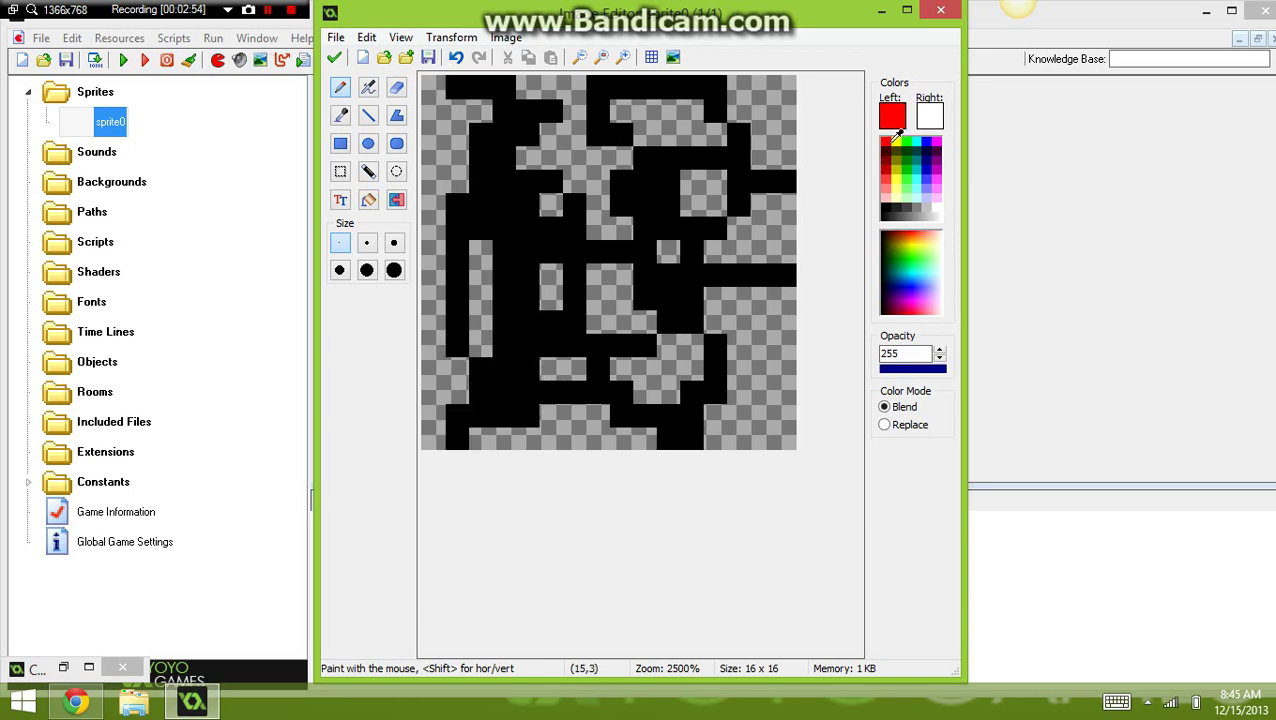
{"action": "mouse_move", "coordinate": [716, 150]}
{"action": "left_mouse_down"}
{"action": "mouse_move", "coordinate": [668, 285]}
{"action": "mouse_move", "coordinate": [598, 368]}
{"action": "mouse_move", "coordinate": [532, 228]}
{"action": "left_mouse_up"}
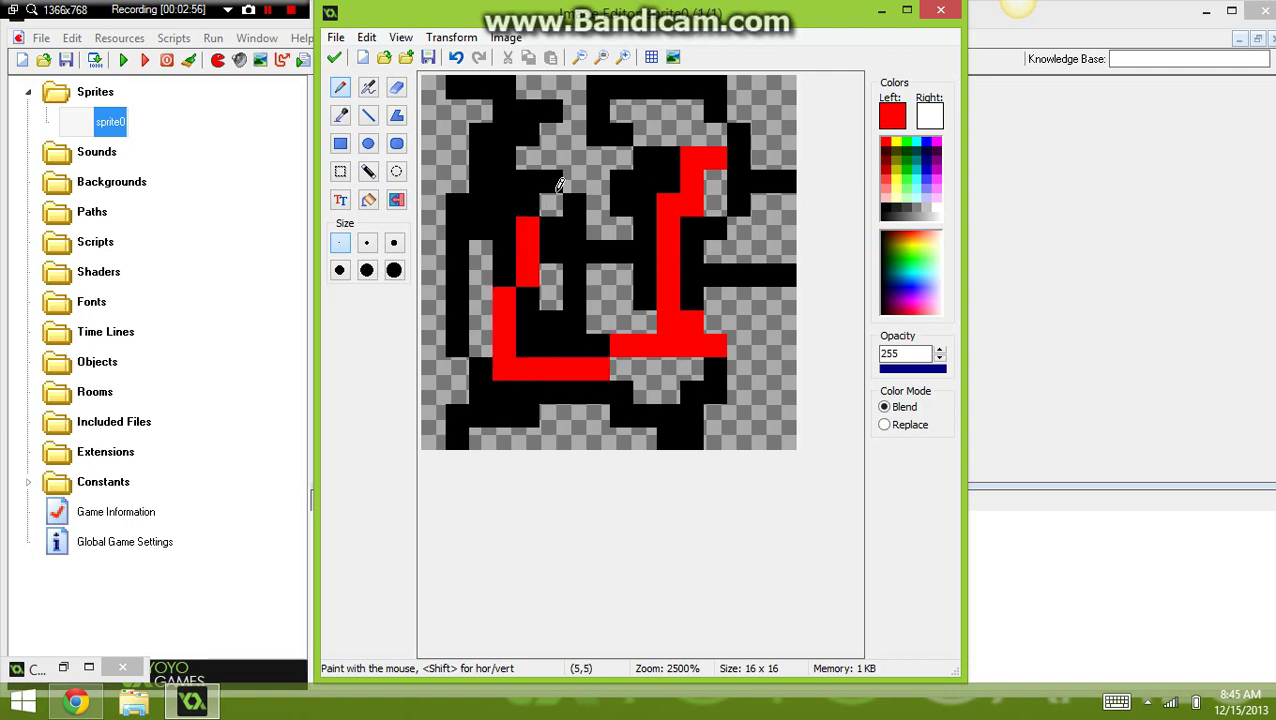
{"action": "left_click", "coordinate": [334, 57]}
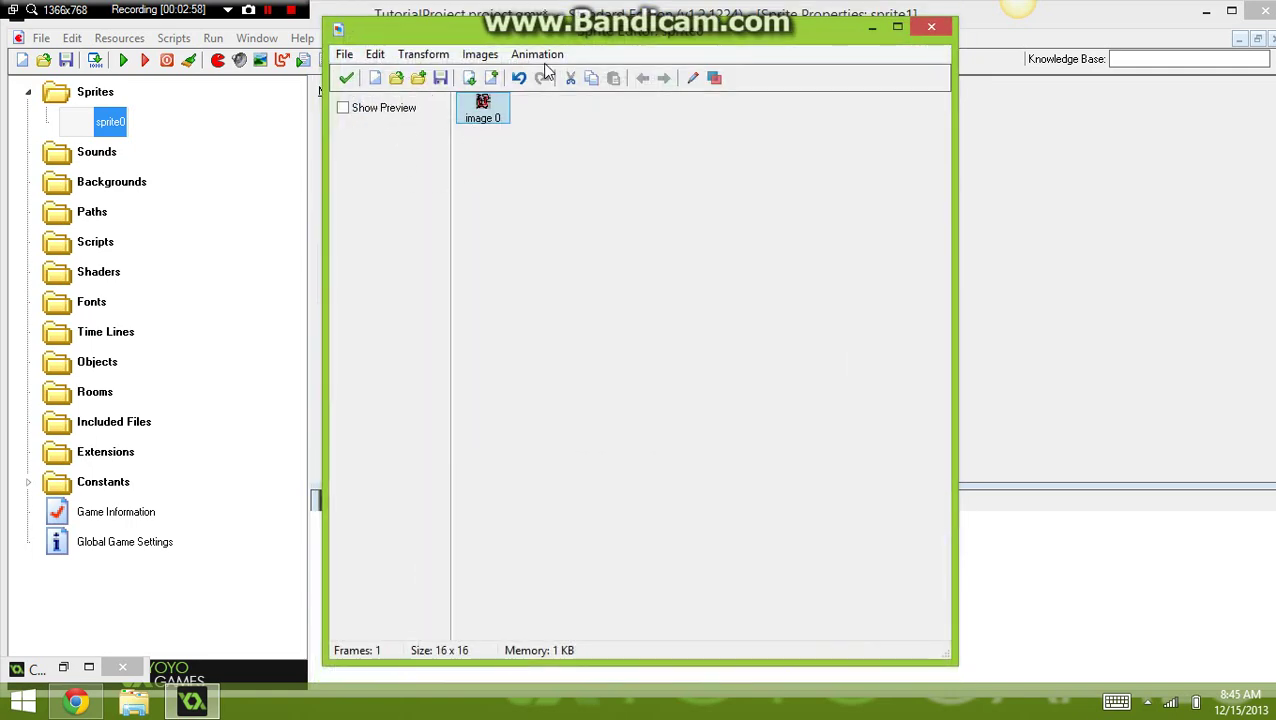
Turn on the animation preview and add a blank second image to the sprite
{"action": "left_click", "coordinate": [343, 107]}
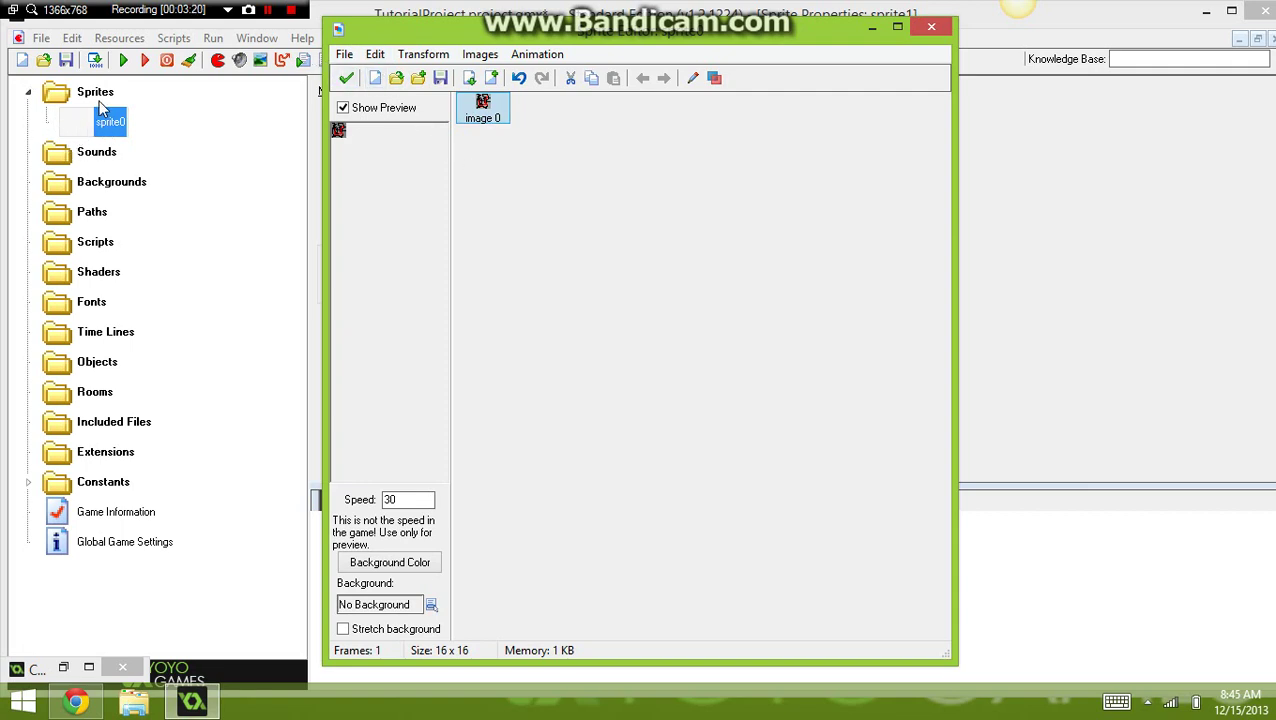
{"action": "left_click", "coordinate": [492, 79]}
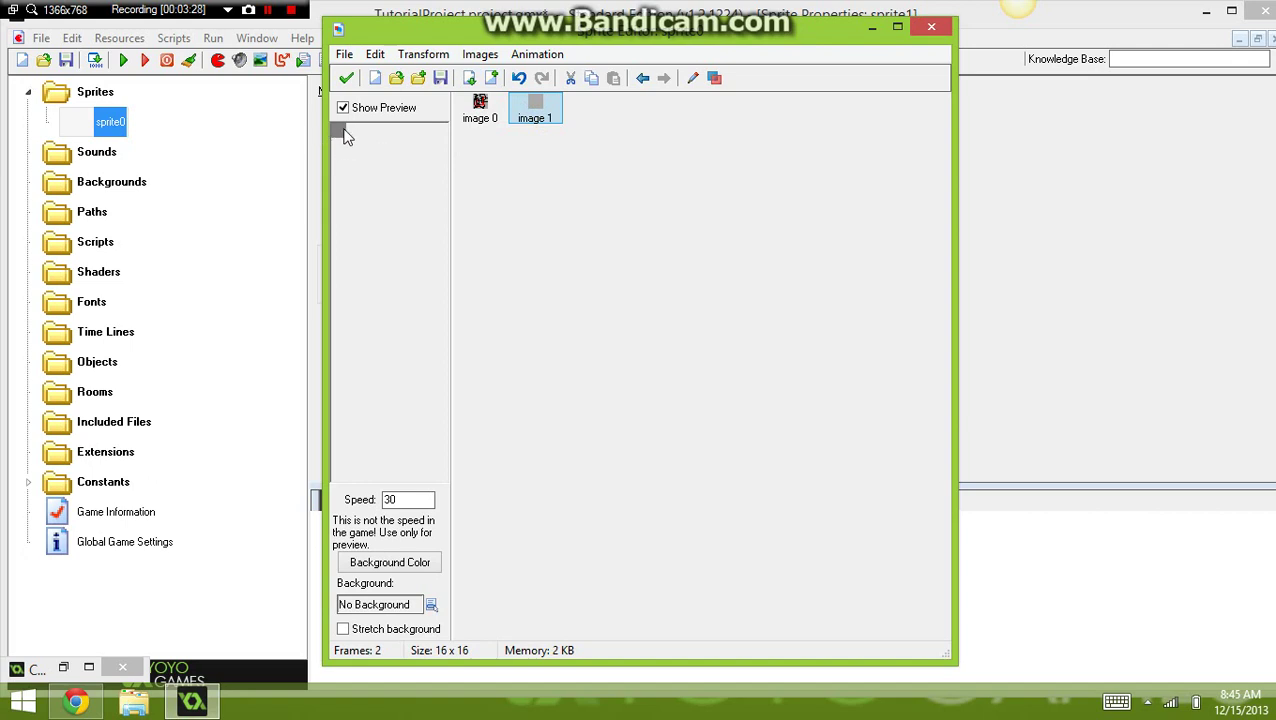
Paint freehand red pencil strokes across the sprite's second image
{"action": "double_click", "coordinate": [527, 124]}
{"action": "left_click", "coordinate": [645, 57]}
{"action": "left_click", "coordinate": [645, 57]}
{"action": "left_click", "coordinate": [645, 57]}
{"action": "left_click", "coordinate": [645, 57]}
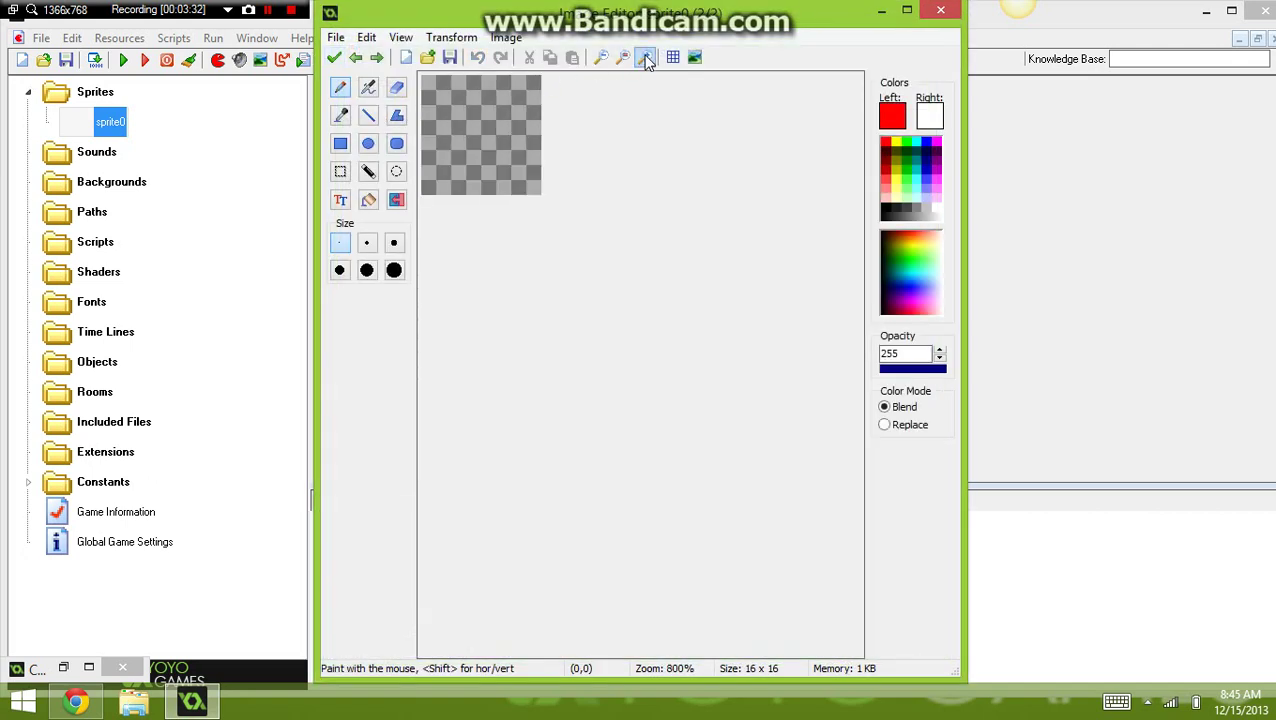
{"action": "left_click", "coordinate": [645, 57]}
{"action": "left_click", "coordinate": [645, 57]}
{"action": "left_click", "coordinate": [645, 57]}
{"action": "left_click_drag", "start_coordinate": [507, 101], "coordinate": [449, 316]}
{"action": "mouse_move", "coordinate": [510, 344]}
{"action": "left_mouse_down"}
{"action": "mouse_move", "coordinate": [440, 165]}
{"action": "mouse_move", "coordinate": [636, 306]}
{"action": "mouse_move", "coordinate": [700, 215]}
{"action": "left_mouse_up"}
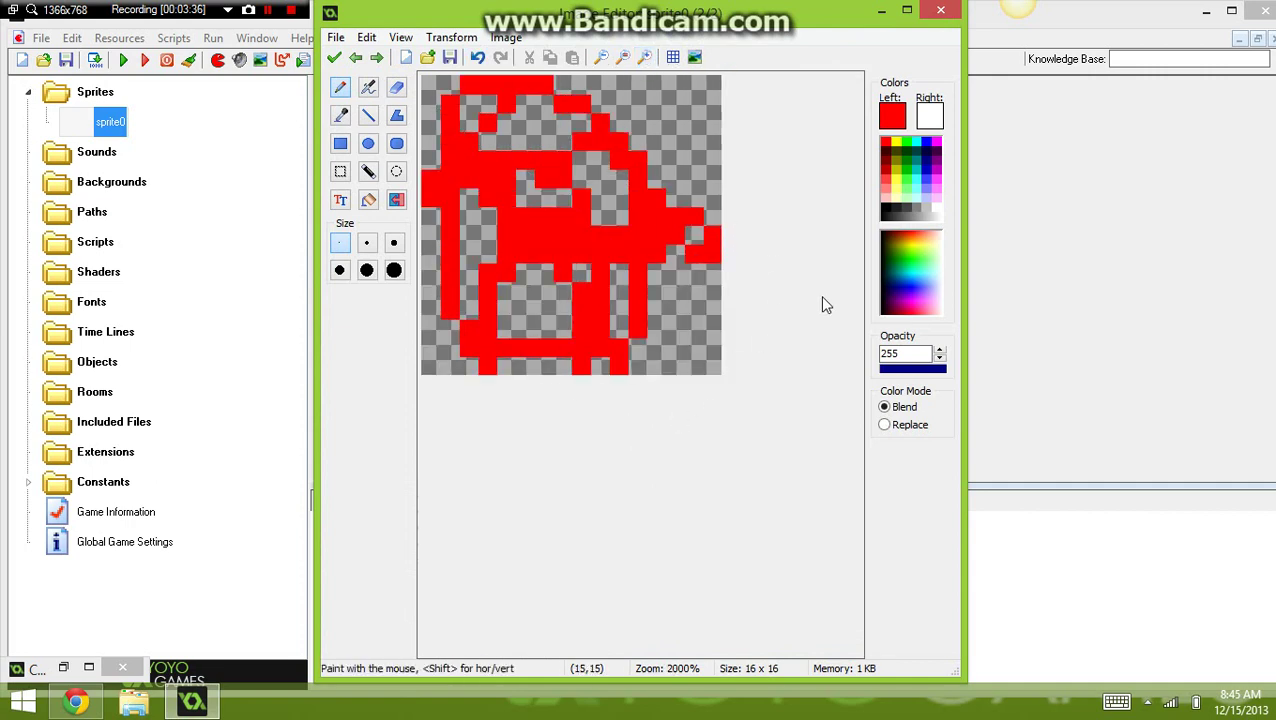
Paint a freehand stroke in a different color over the red in the second image and accept the image edits
{"action": "left_click", "coordinate": [887, 201]}
{"action": "mouse_move", "coordinate": [490, 122]}
{"action": "left_mouse_down"}
{"action": "mouse_move", "coordinate": [450, 335]}
{"action": "mouse_move", "coordinate": [490, 252]}
{"action": "mouse_move", "coordinate": [660, 215]}
{"action": "left_mouse_up"}
{"action": "left_click", "coordinate": [335, 57]}
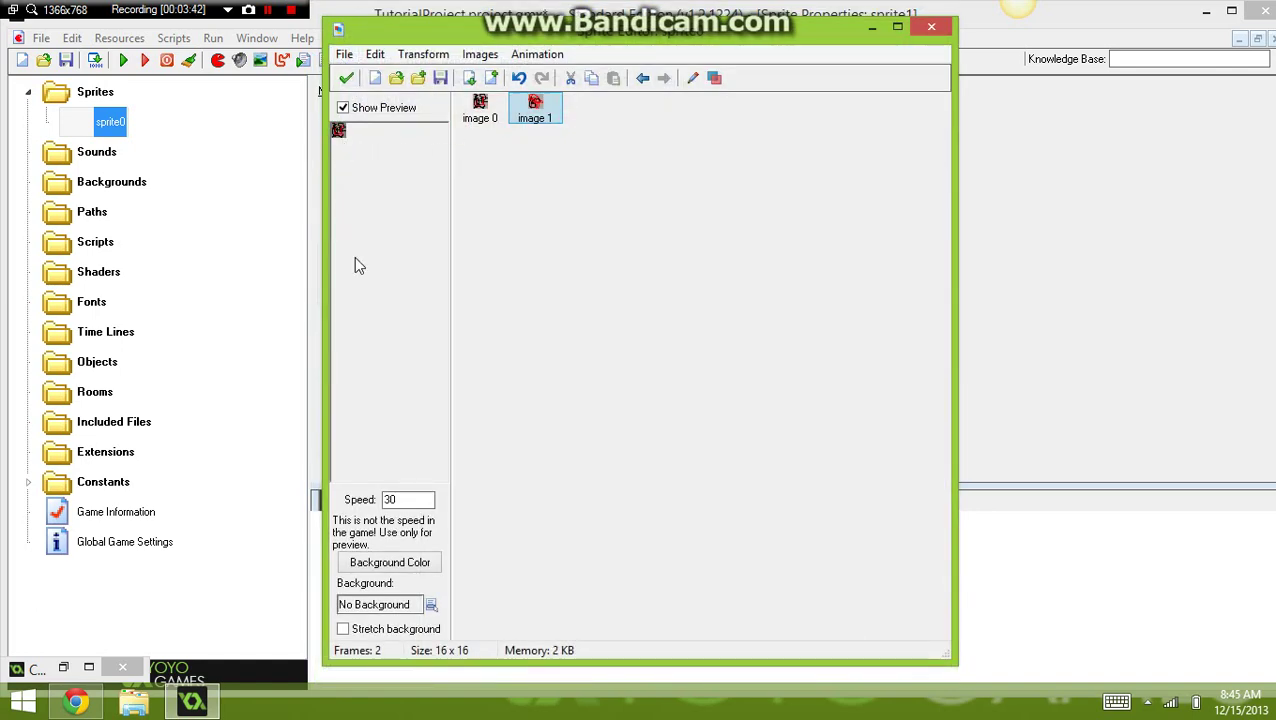
Set the animation preview speed to 8, then accept the two-image sprite and its properties
{"action": "key", "text": "BackSpace"}
{"action": "key", "text": "BackSpace"}
{"action": "type", "text": "8"}
{"action": "left_click", "coordinate": [348, 80]}
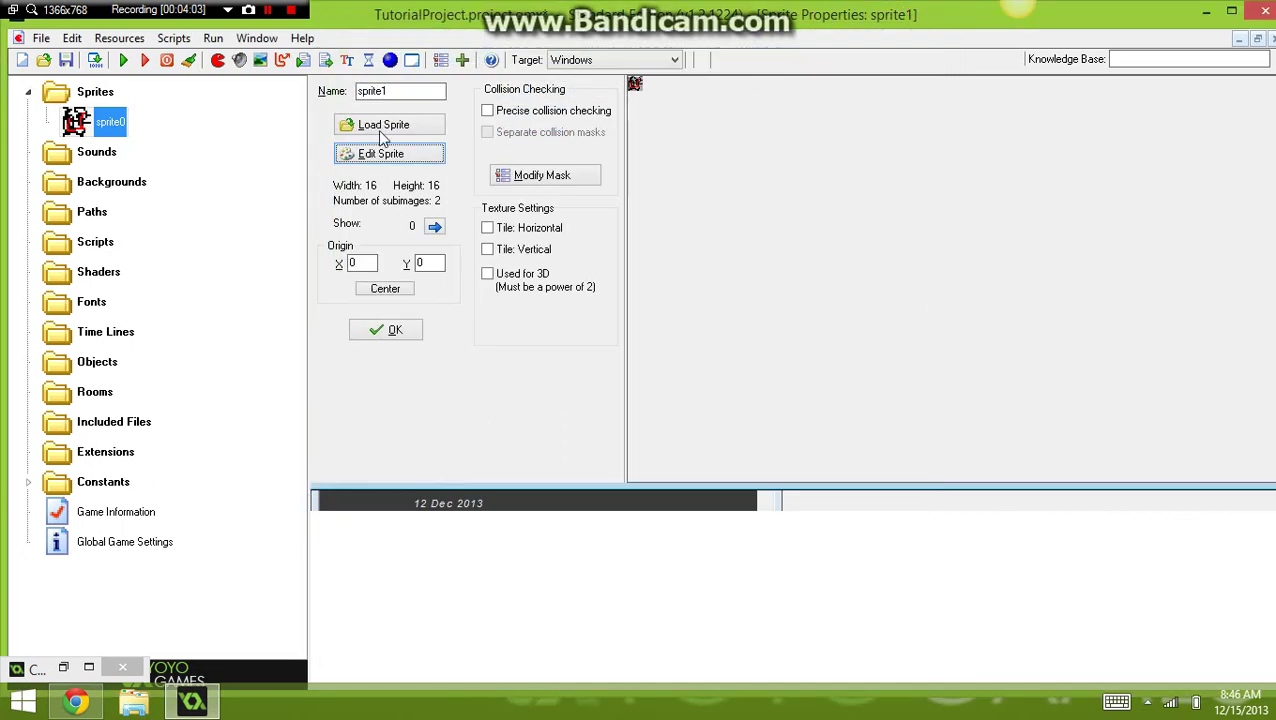
{"action": "left_click", "coordinate": [385, 330]}
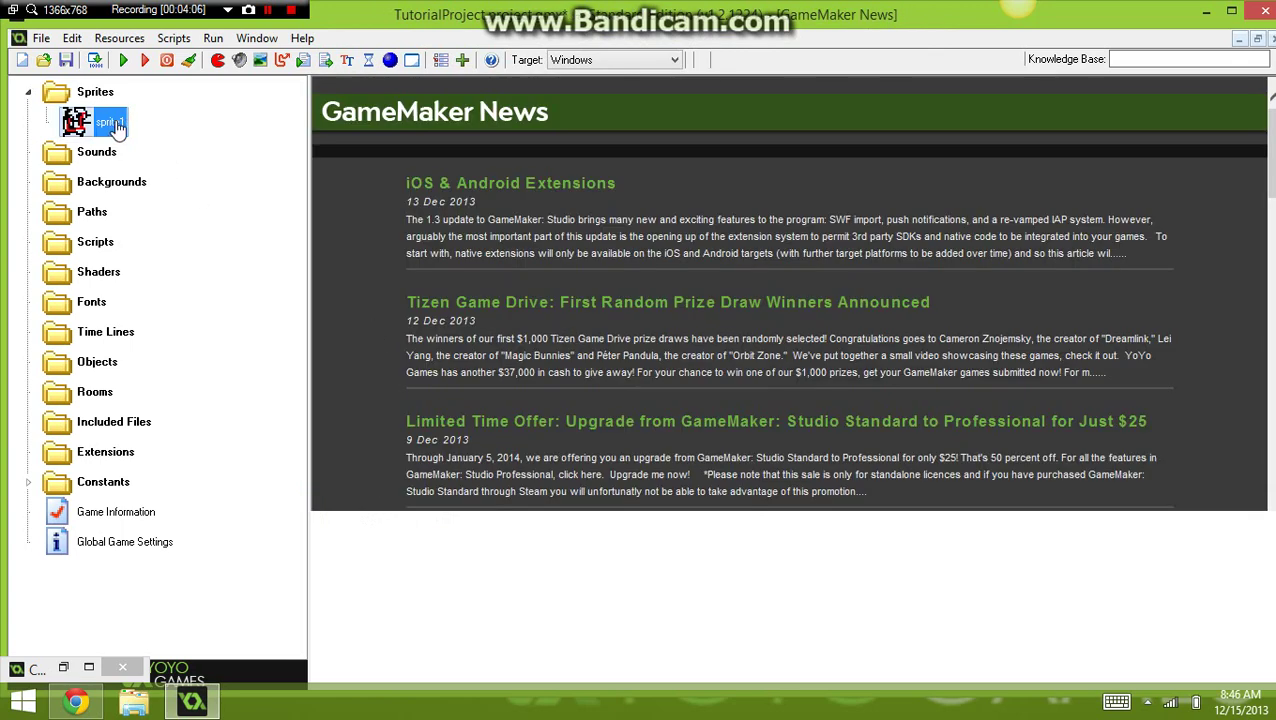
Create an object named object1 that uses sprite1 as its sprite and has a depth of 0
{"action": "left_click", "coordinate": [391, 60]}
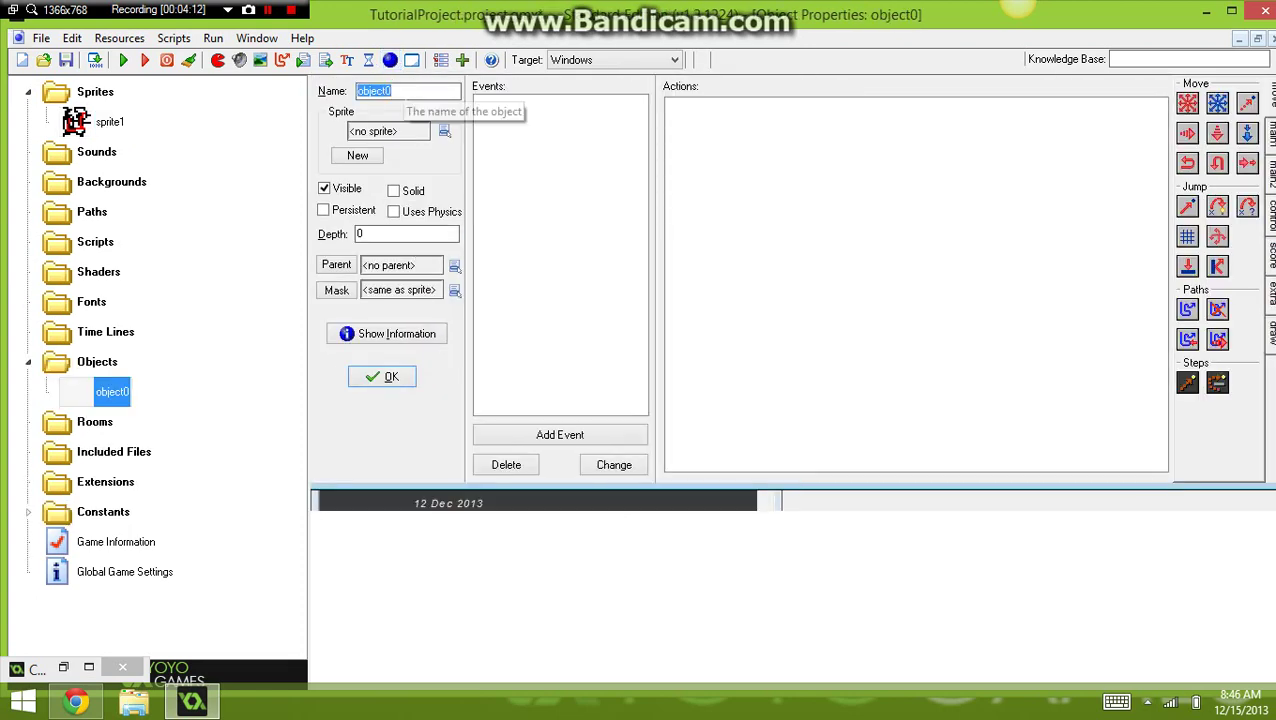
{"action": "type", "text": "object1"}
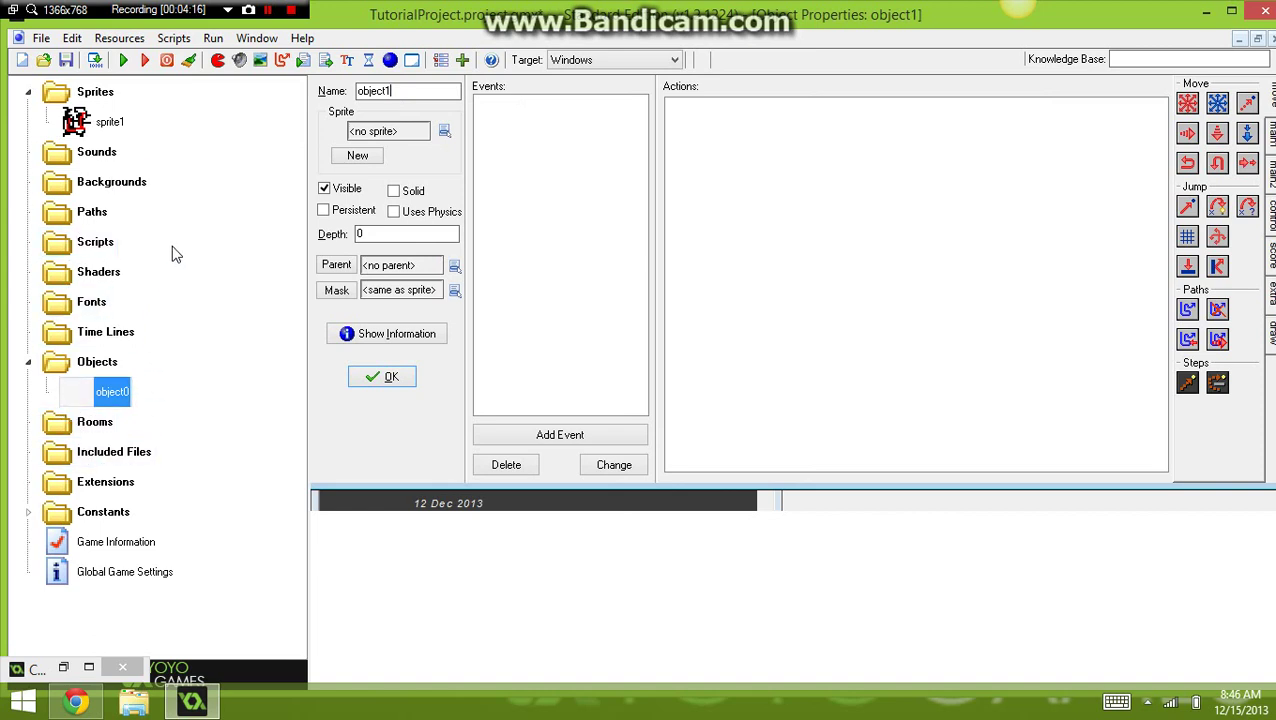
{"action": "left_click", "coordinate": [445, 135]}
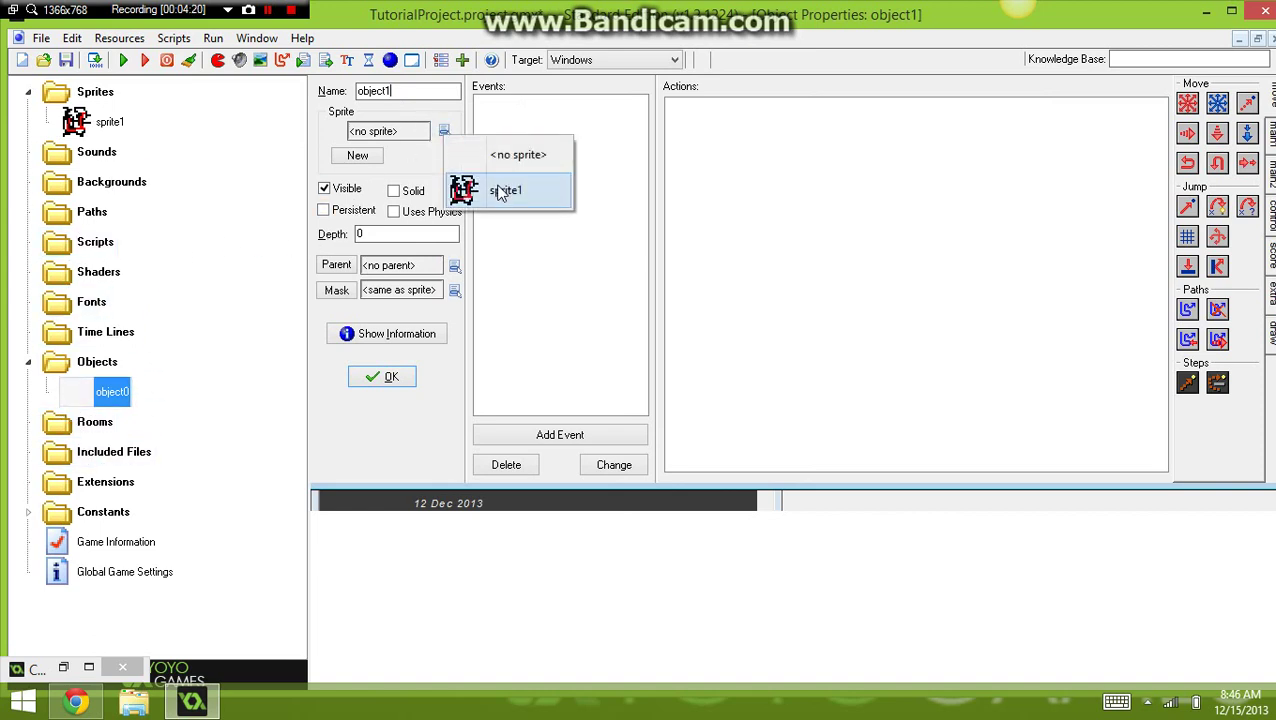
{"action": "left_click", "coordinate": [502, 193]}
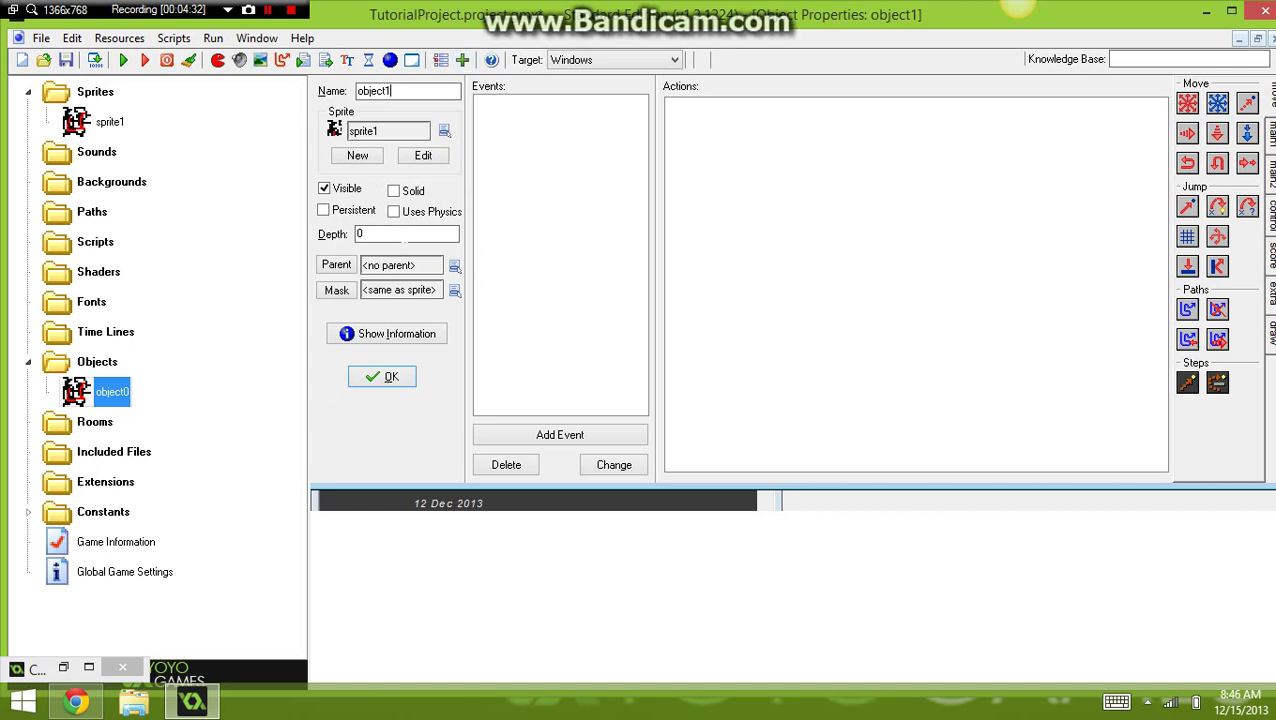
{"action": "double_click", "coordinate": [360, 233]}
{"action": "type", "text": "0"}
Add a Create event to object1
{"action": "left_click", "coordinate": [562, 443]}
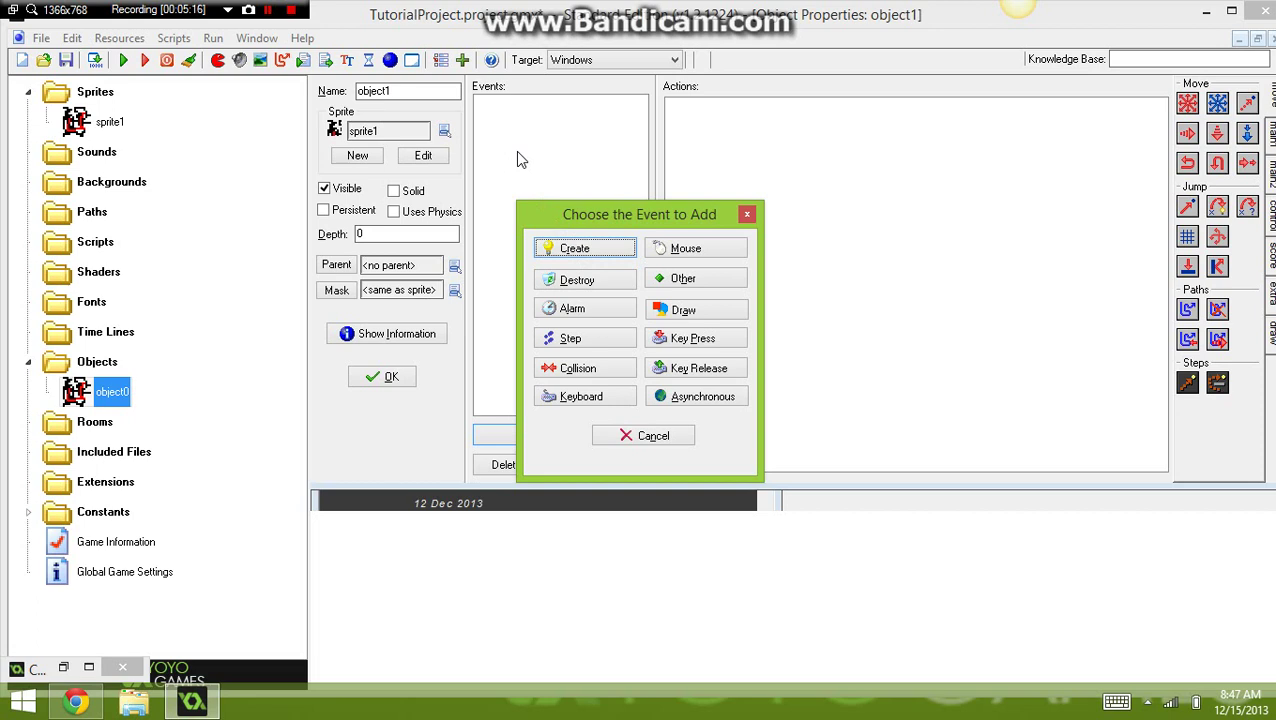
{"action": "left_click", "coordinate": [566, 246]}
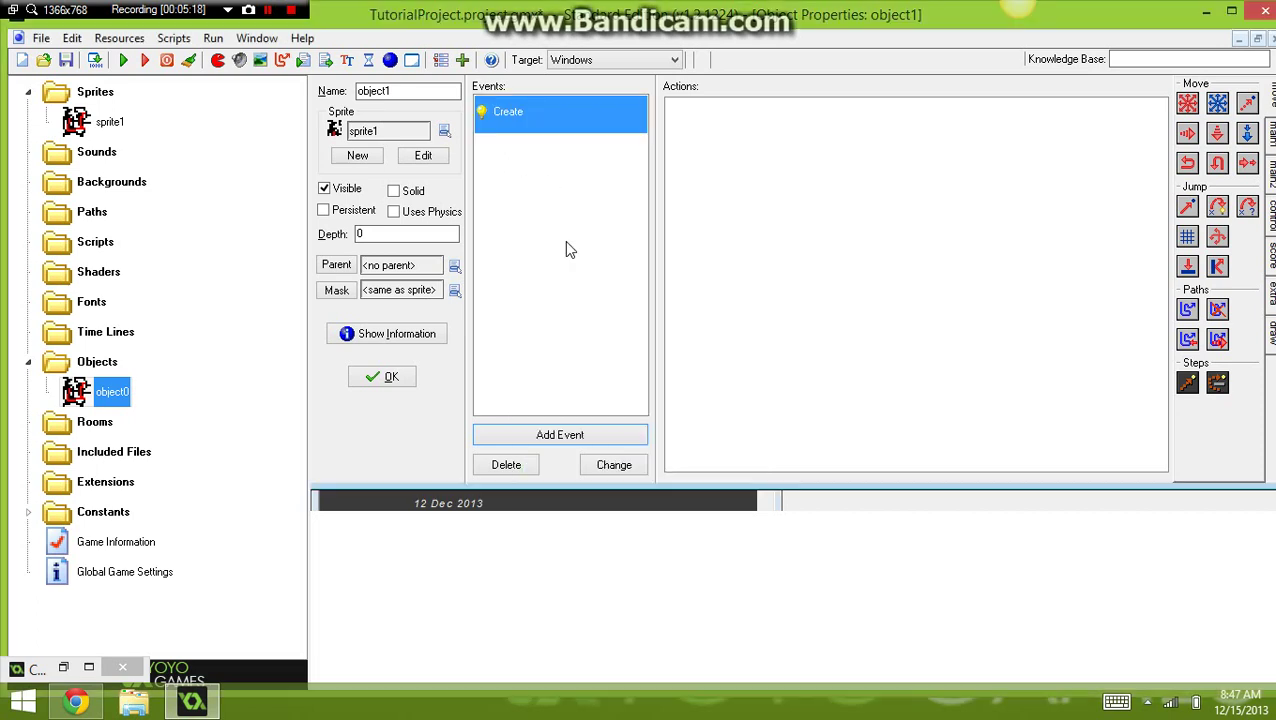
{"action": "left_click", "coordinate": [562, 445]}
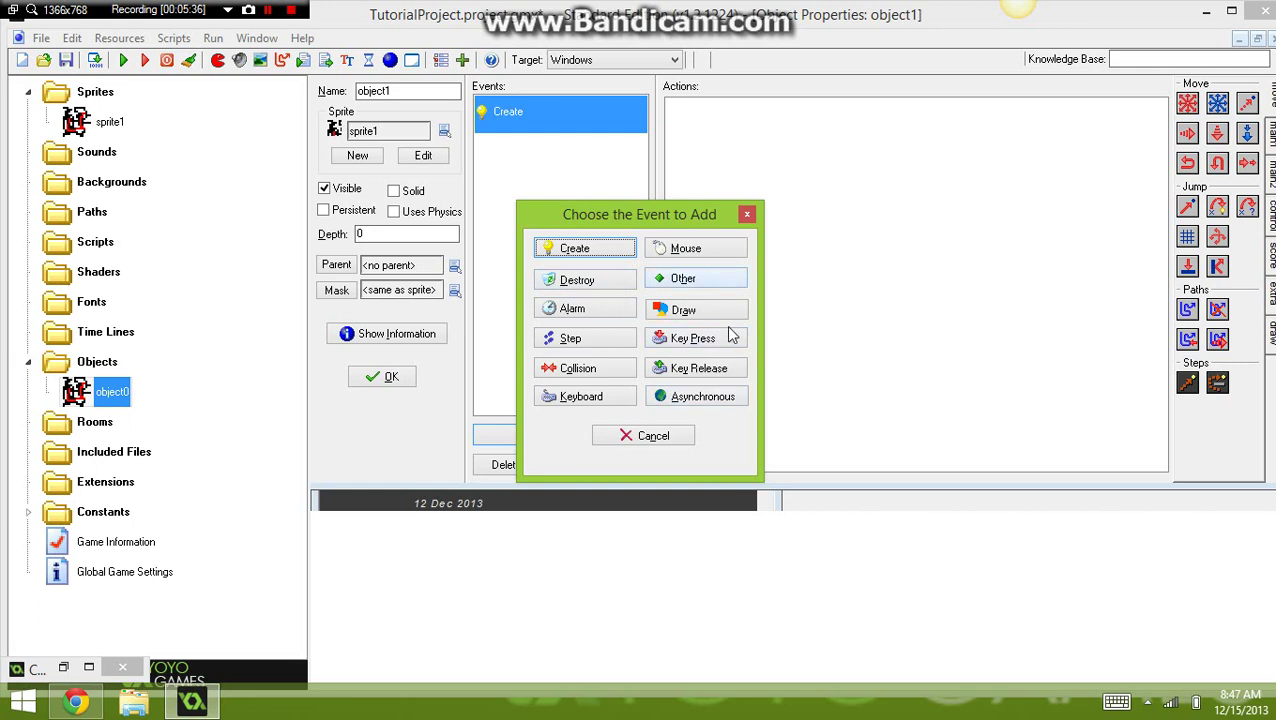
{"action": "left_click", "coordinate": [615, 441]}
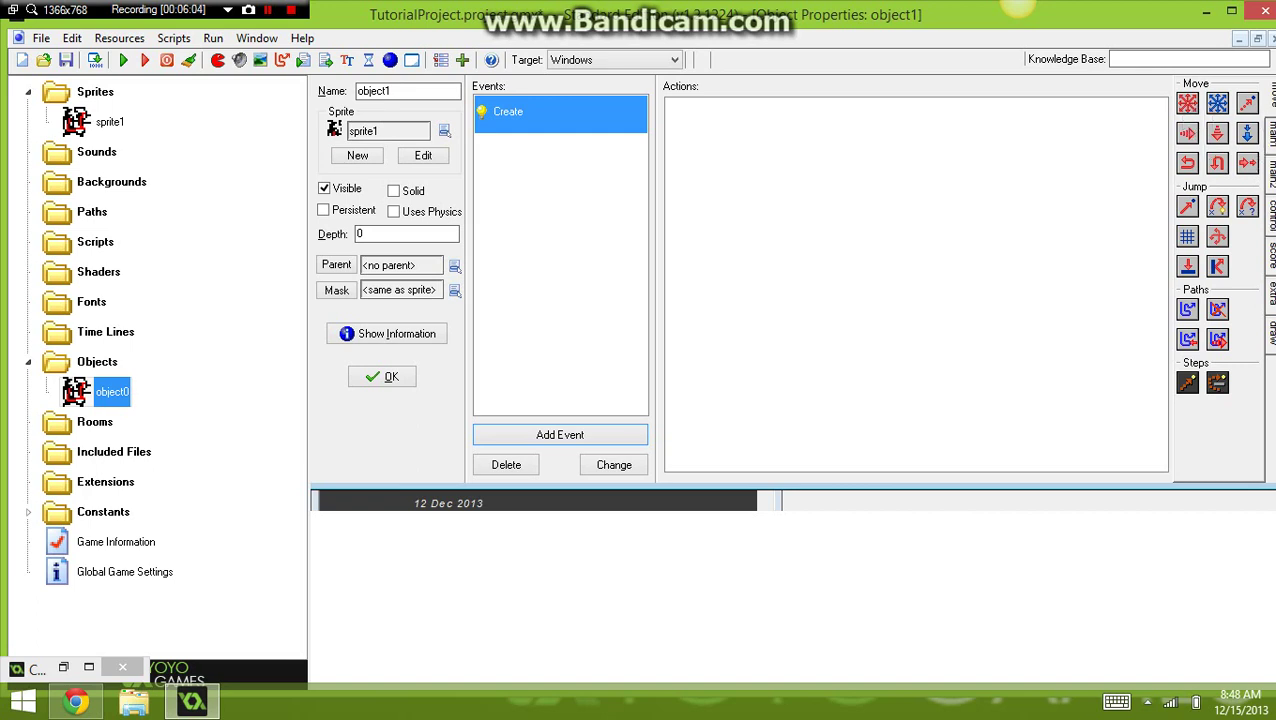
Add an Execute a piece of code action to object1's Create event
{"action": "left_click", "coordinate": [1271, 213]}
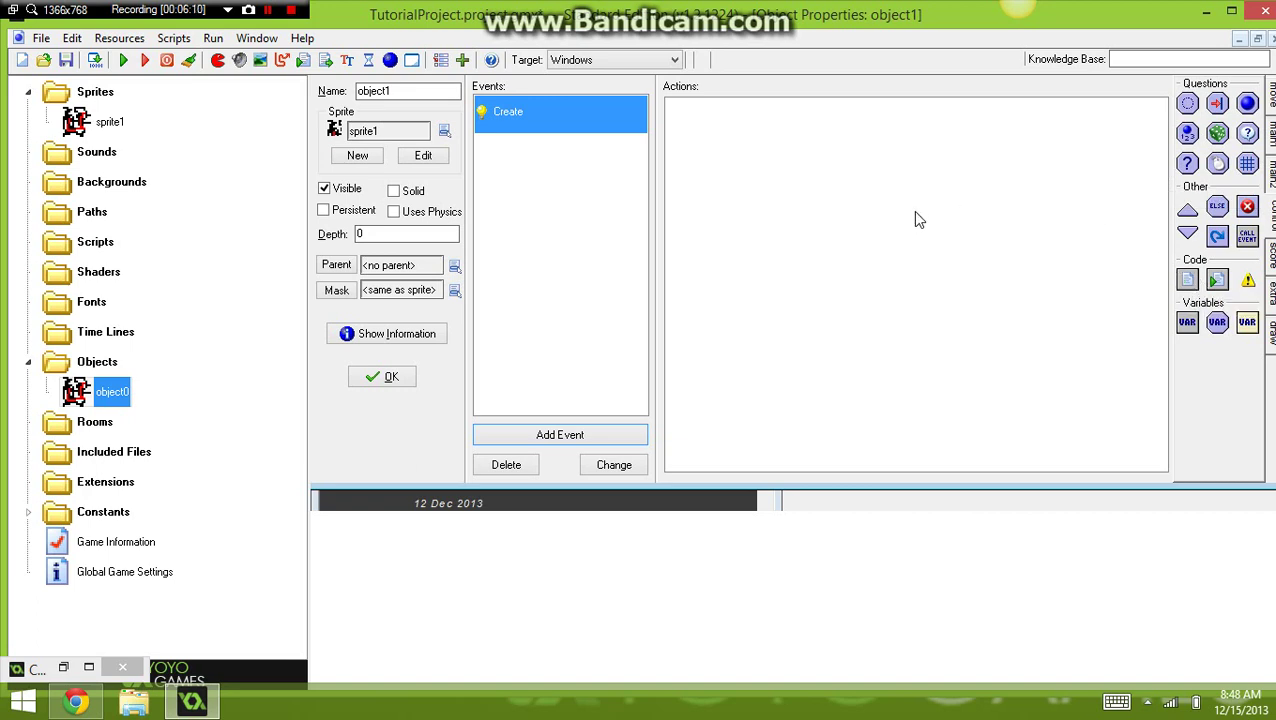
{"action": "left_click_drag", "start_coordinate": [918, 218], "coordinate": [918, 218]}
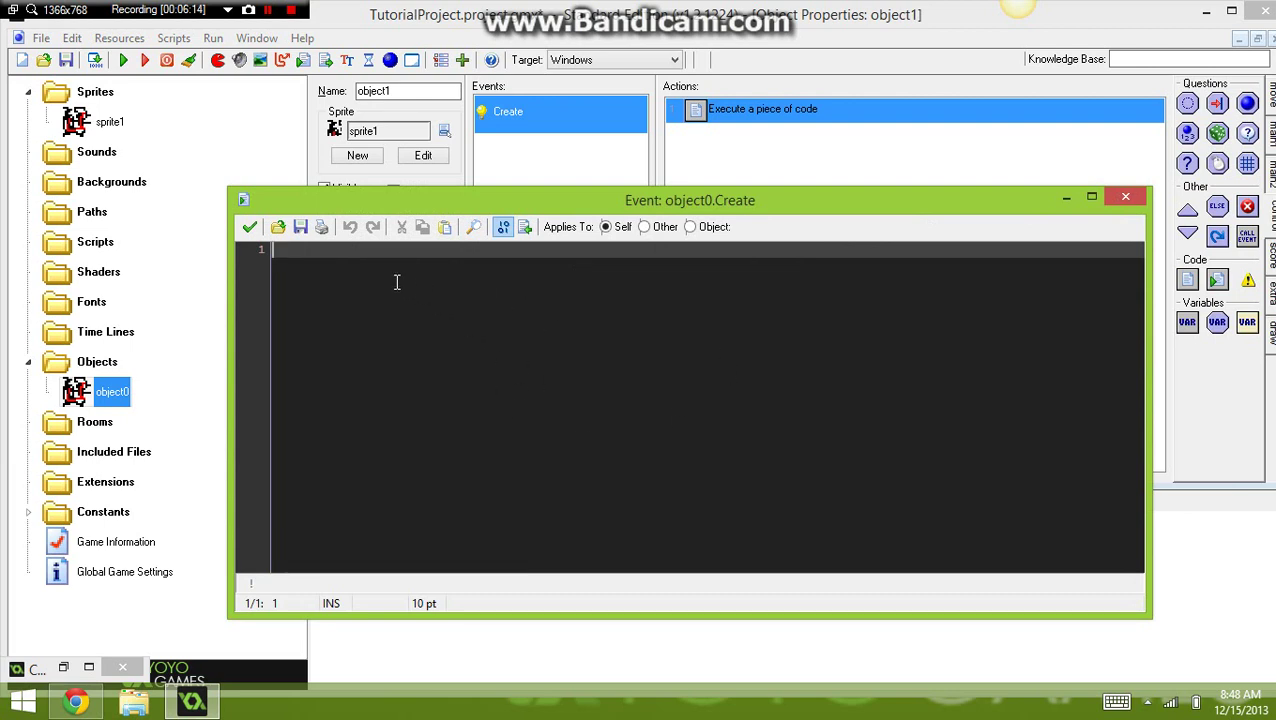
{"action": "type", "text": "giaihsiaidisaifxihi"}
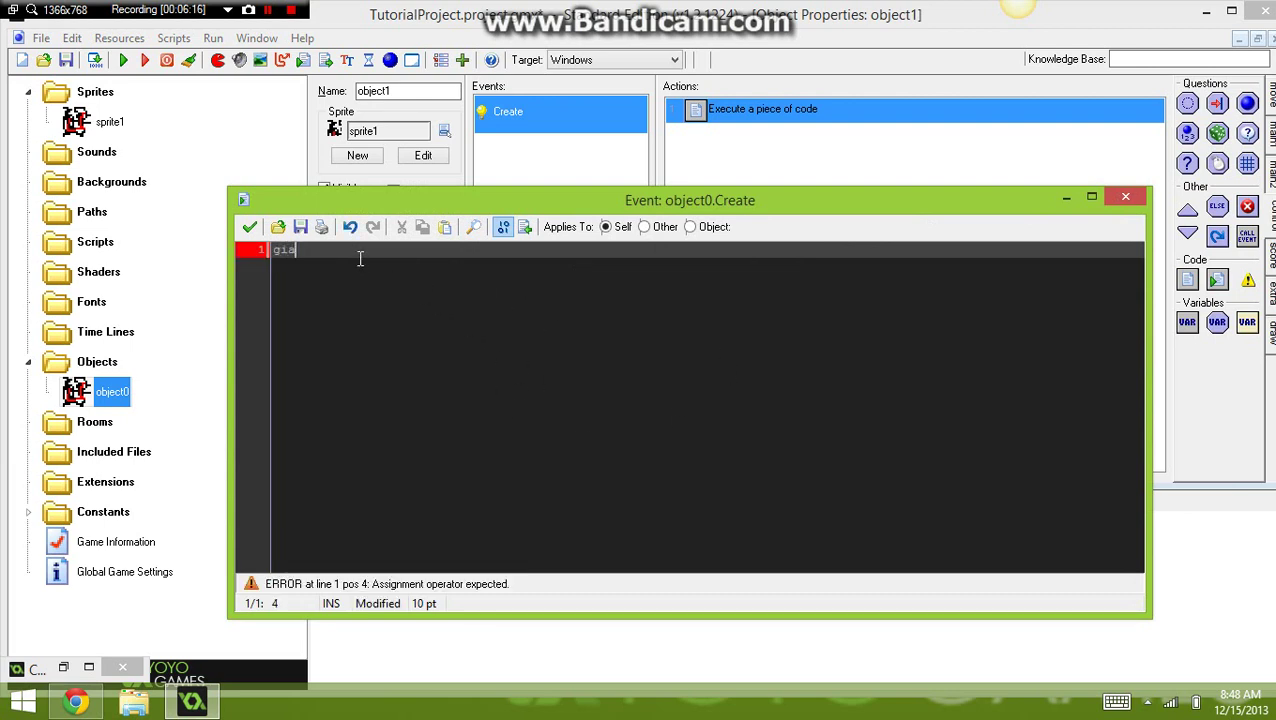
{"action": "key", "text": "BackSpace"}
{"action": "key", "text": "BackSpace"}
{"action": "key", "text": "BackSpace"}
{"action": "key", "text": "BackSpace"}
{"action": "key", "text": "BackSpace"}
{"action": "key", "text": "BackSpace"}
{"action": "key", "text": "BackSpace"}
{"action": "key", "text": "BackSpace"}
{"action": "key", "text": "BackSpace"}
{"action": "key", "text": "BackSpace"}
{"action": "key", "text": "BackSpace"}
{"action": "key", "text": "BackSpace"}
{"action": "key", "text": "BackSpace"}
{"action": "key", "text": "BackSpace"}
{"action": "key", "text": "BackSpace"}
{"action": "key", "text": "BackSpace"}
{"action": "key", "text": "BackSpace"}
{"action": "key", "text": "BackSpace"}
{"action": "key", "text": "BackSpace"}
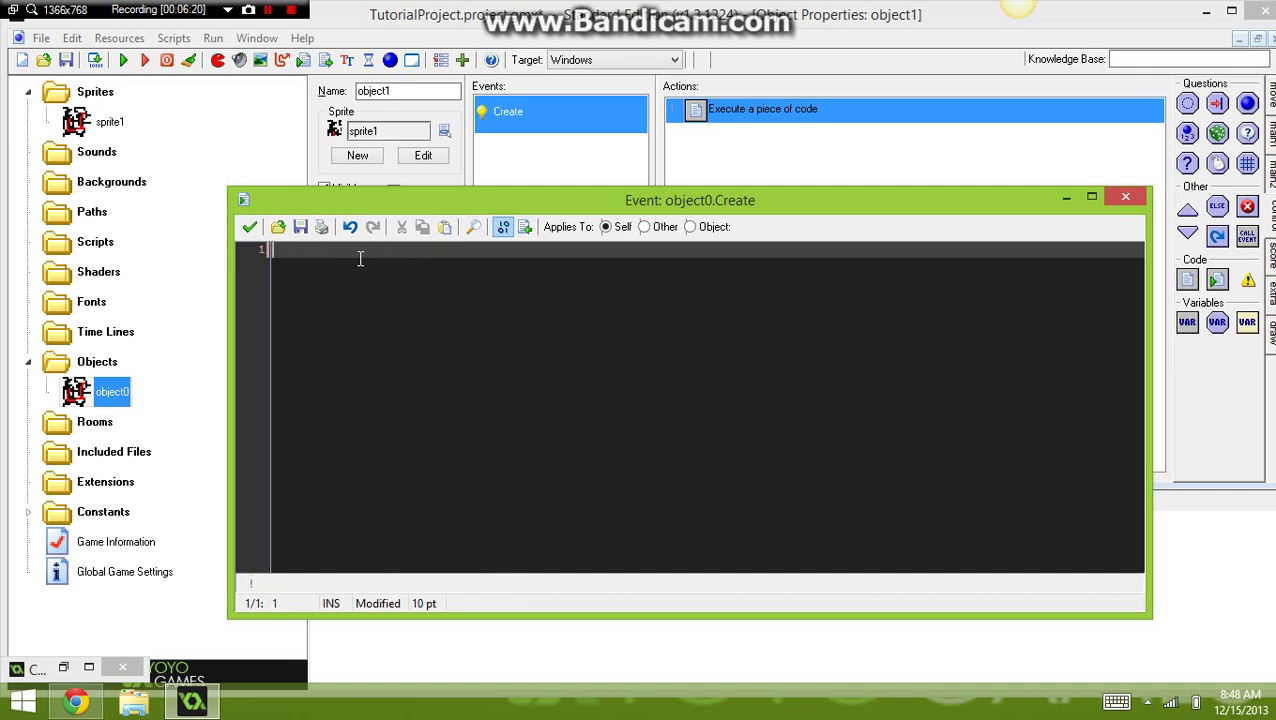
Try out x and string in the Create event's code, clearing each entry
{"action": "type", "text": "x"}
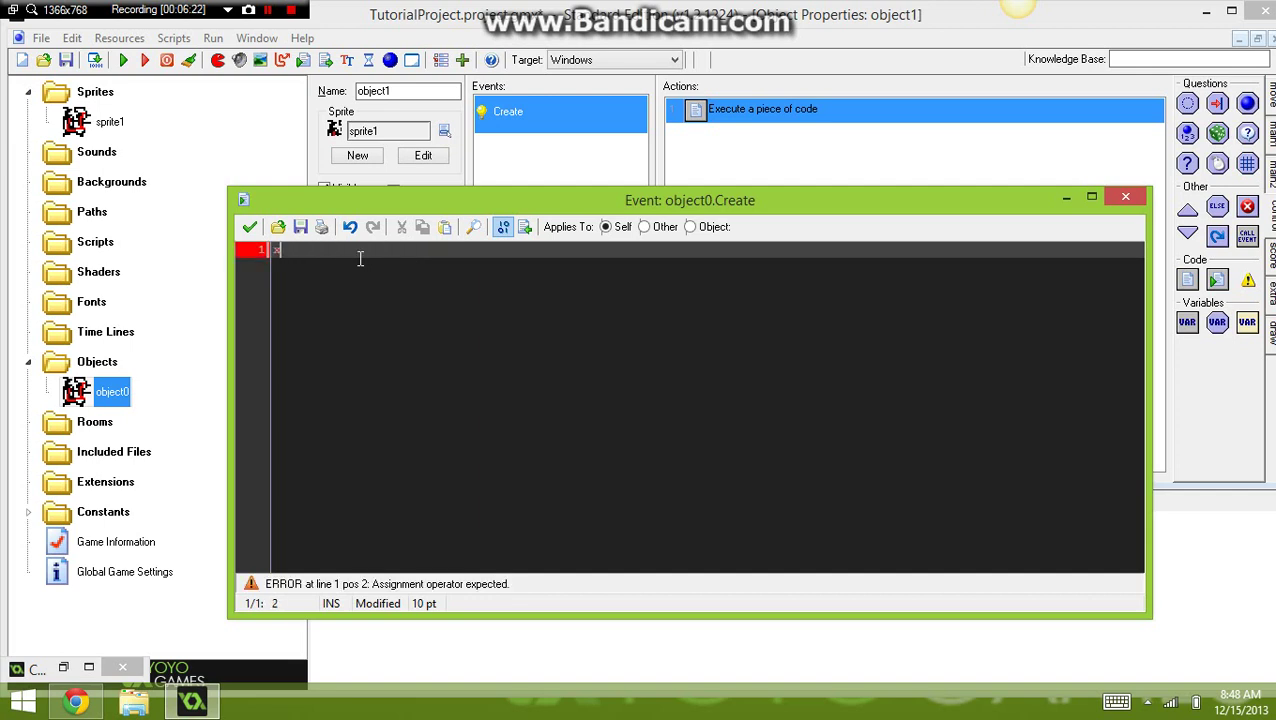
{"action": "key", "text": "BackSpace"}
{"action": "key", "text": "BackSpace"}
{"action": "key", "text": "BackSpace"}
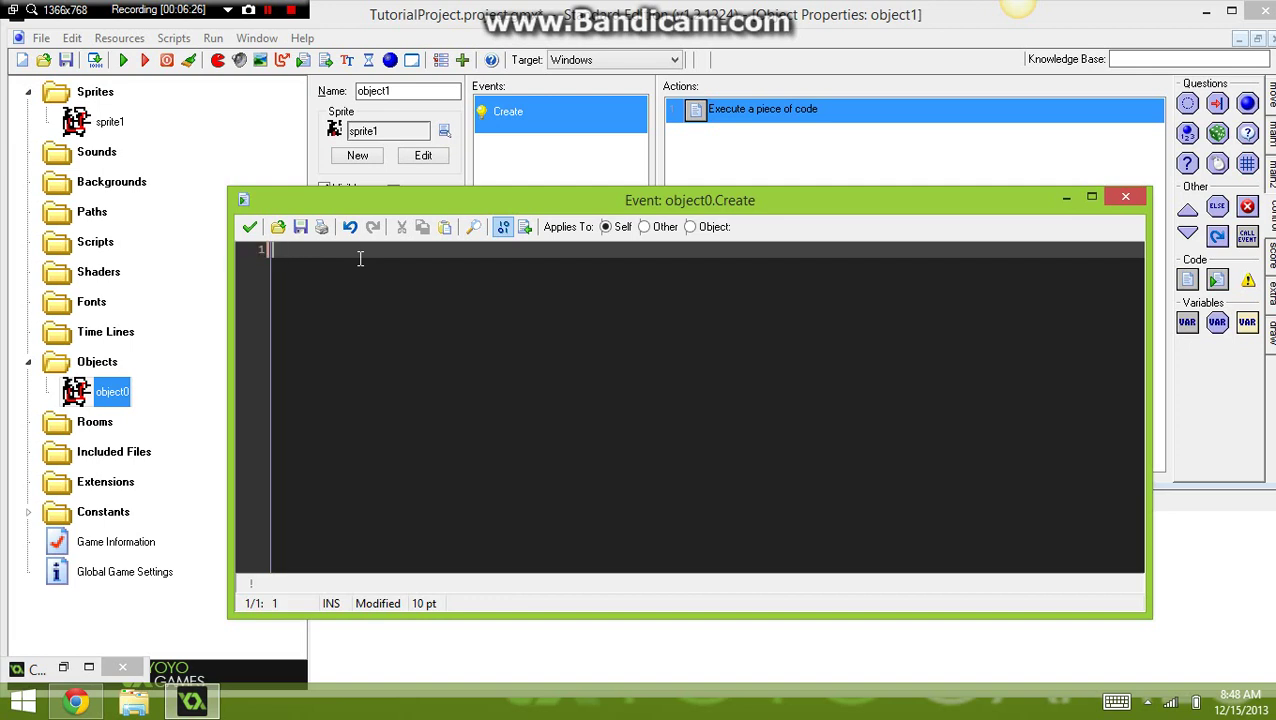
{"action": "type", "text": "string"}
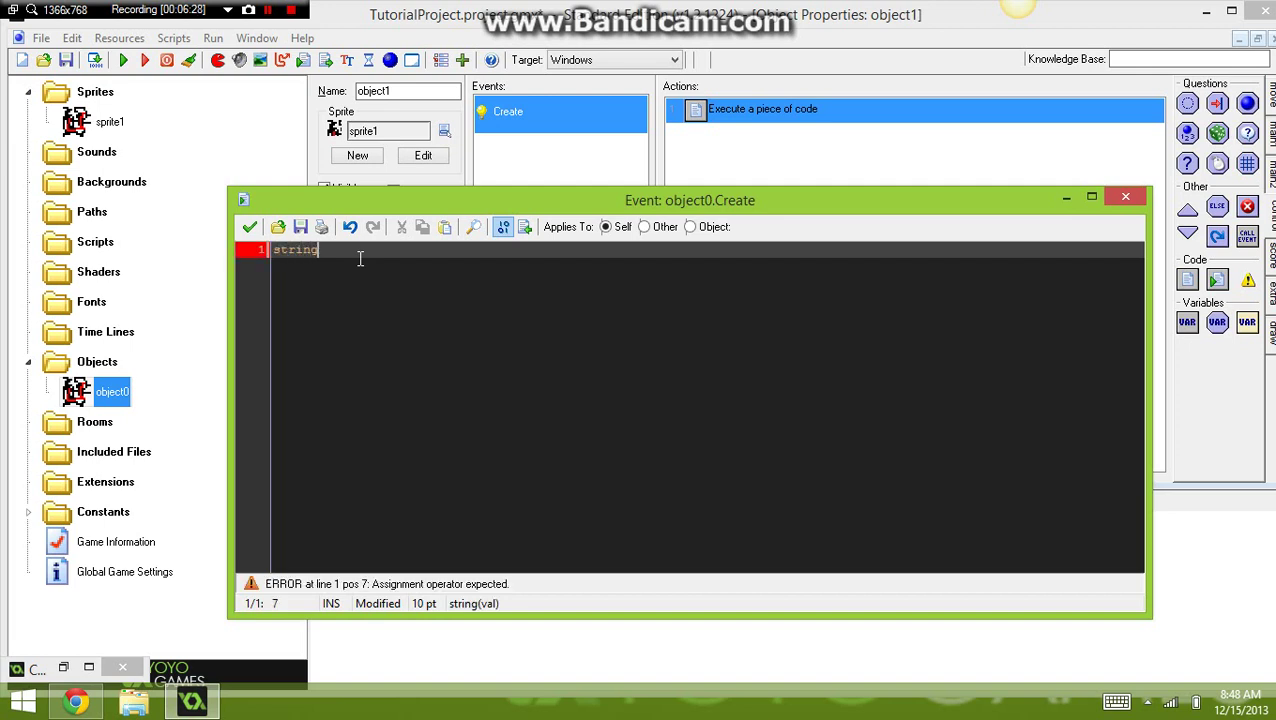
{"action": "key", "text": "BackSpace"}
{"action": "key", "text": "BackSpace"}
{"action": "key", "text": "BackSpace"}
{"action": "key", "text": "BackSpace"}
{"action": "key", "text": "BackSpace"}
{"action": "key", "text": "BackSpace"}
Try out the function name collision_rectangle in the Create event's code, and clear it again
{"action": "type", "text": "ccllision_rec"}
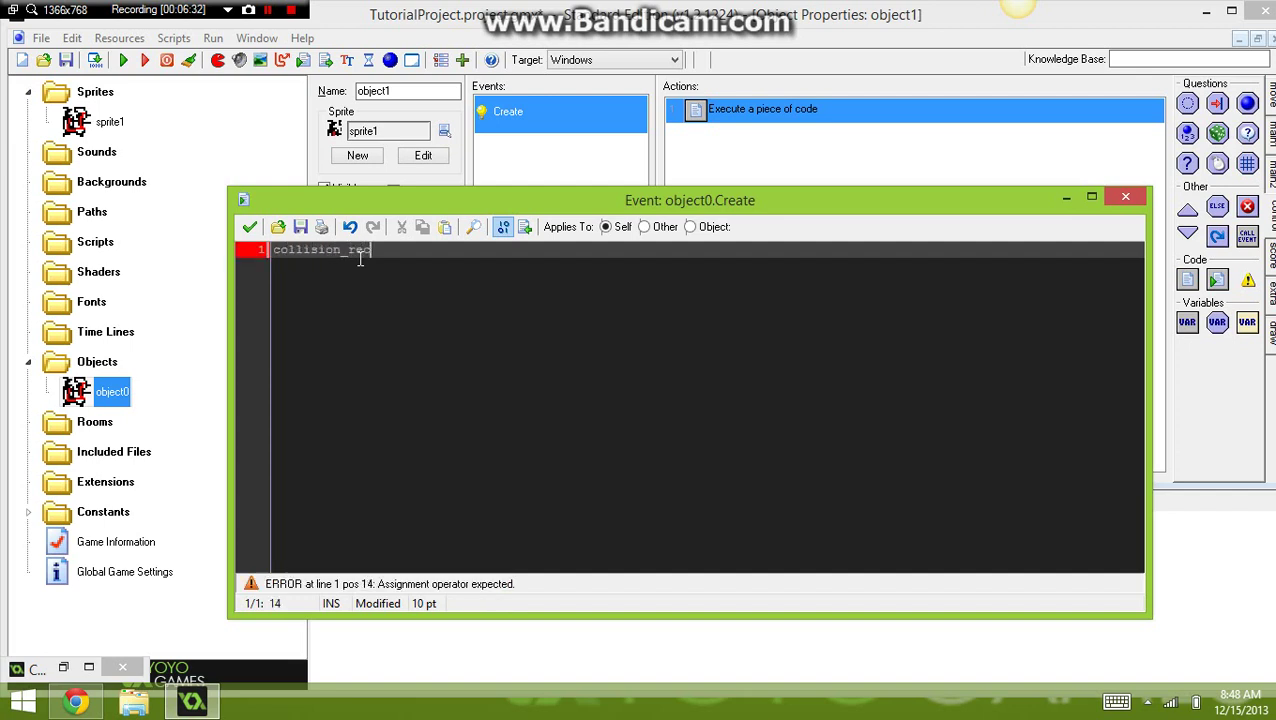
{"action": "type", "text": "tangle"}
{"action": "key", "text": "BackSpace"}
{"action": "key", "text": "BackSpace"}
{"action": "key", "text": "BackSpace"}
{"action": "key", "text": "BackSpace"}
{"action": "key", "text": "BackSpace"}
{"action": "key", "text": "BackSpace"}
{"action": "key", "text": "BackSpace"}
{"action": "key", "text": "BackSpace"}
{"action": "key", "text": "BackSpace"}
{"action": "key", "text": "BackSpace"}
{"action": "key", "text": "BackSpace"}
{"action": "key", "text": "BackSpace"}
{"action": "key", "text": "BackSpace"}
{"action": "key", "text": "BackSpace"}
{"action": "key", "text": "BackSpace"}
{"action": "key", "text": "BackSpace"}
{"action": "key", "text": "BackSpace"}
{"action": "key", "text": "BackSpace"}
{"action": "key", "text": "BackSpace"}
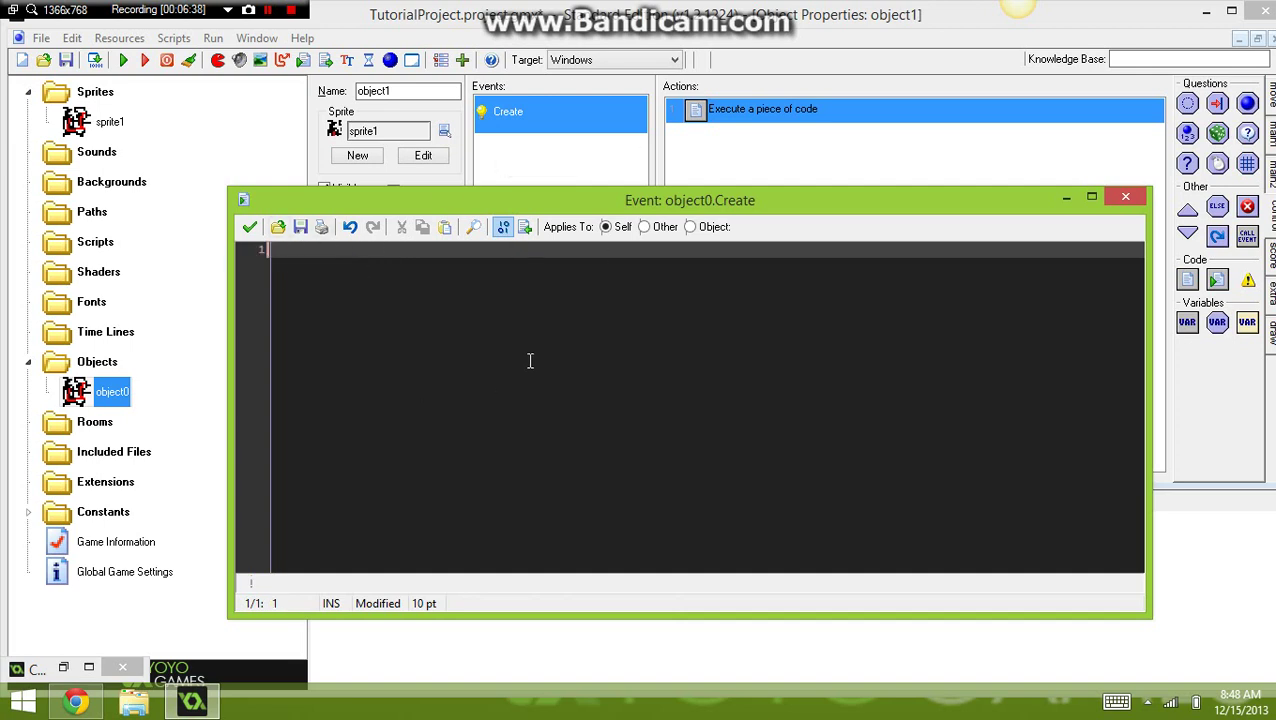
Remove the code action from object1's Create event and accept the object's properties
{"action": "left_click", "coordinate": [249, 227]}
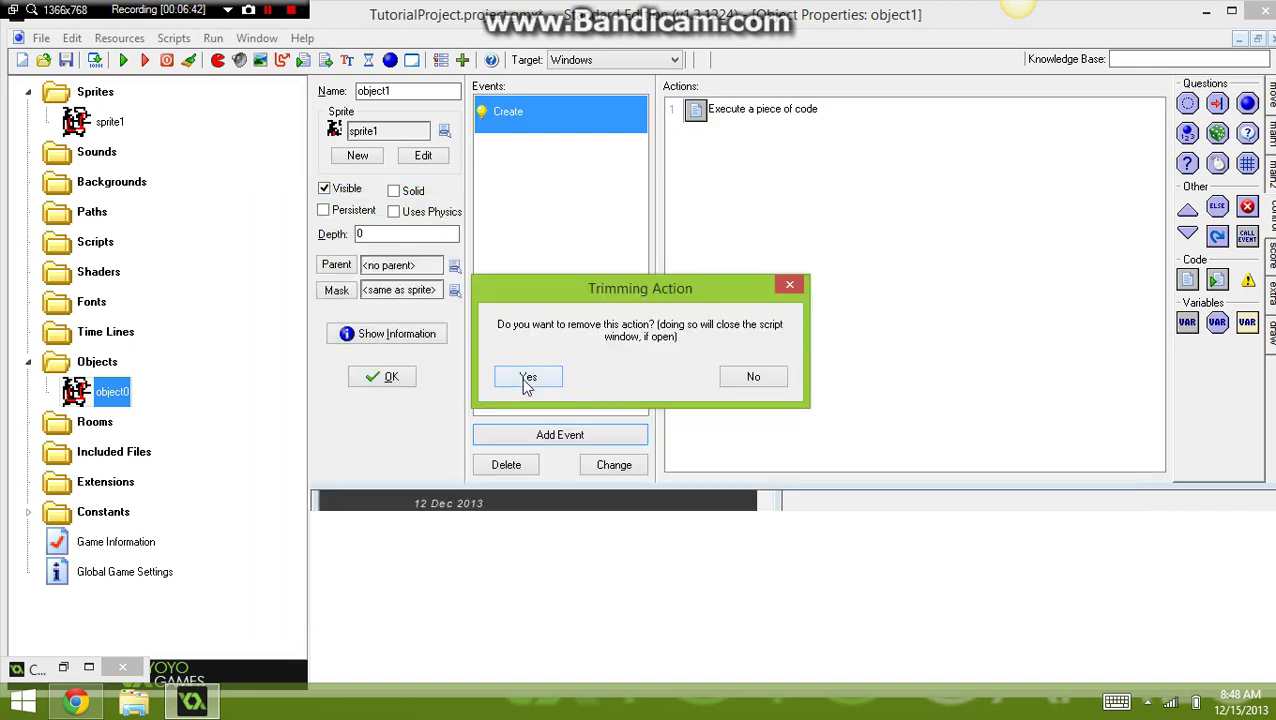
{"action": "left_click", "coordinate": [524, 380]}
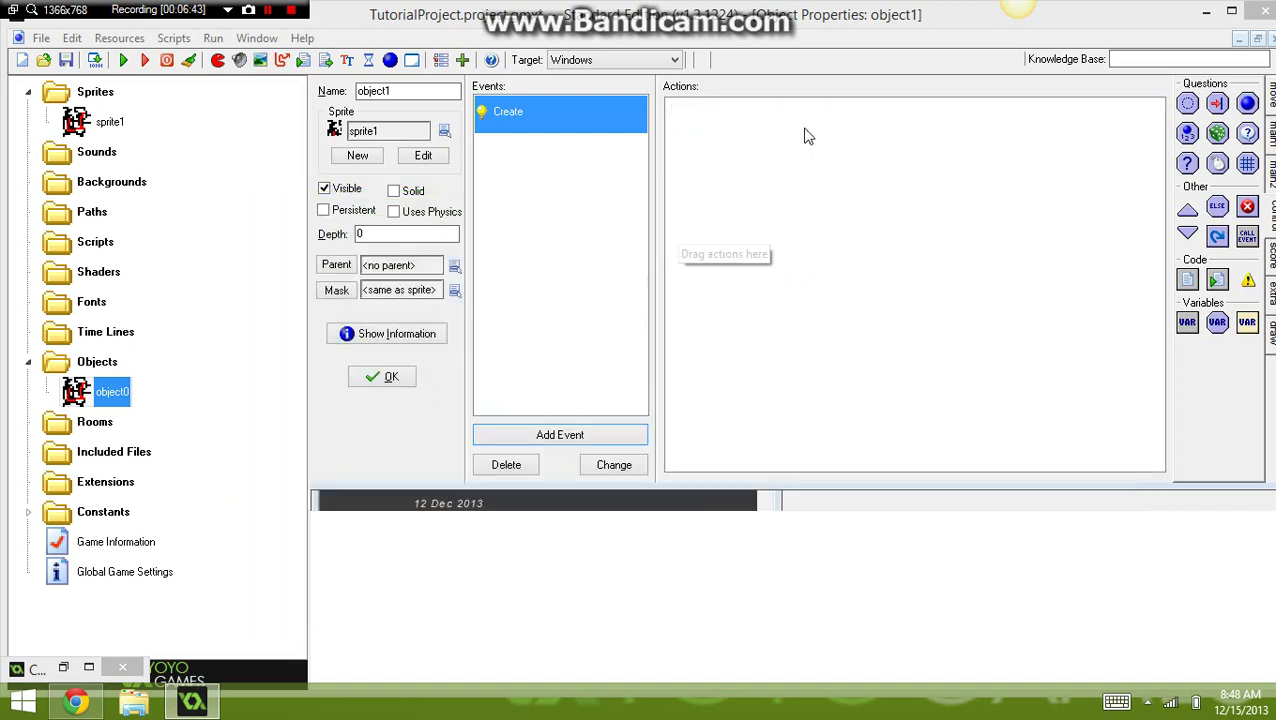
{"action": "left_click", "coordinate": [382, 378]}
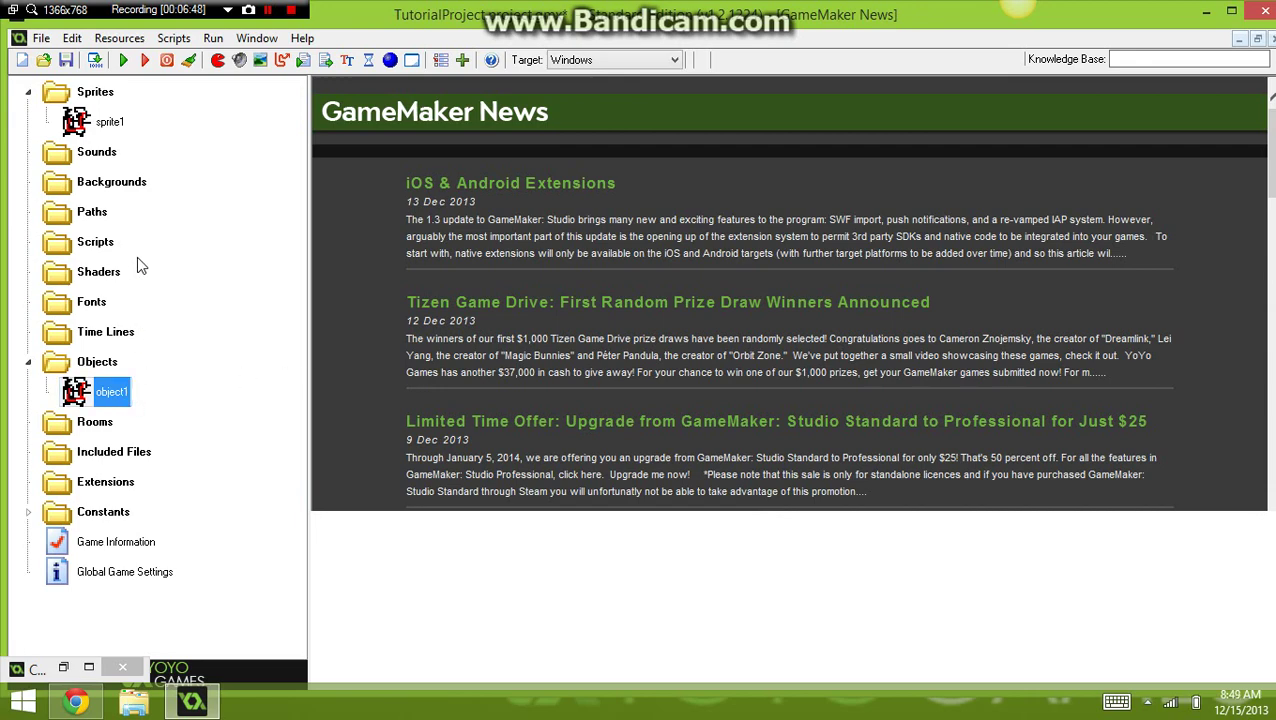
Create a room named room1 with a width of 512, a height of 512 and a speed of 60
{"action": "left_click", "coordinate": [413, 58]}
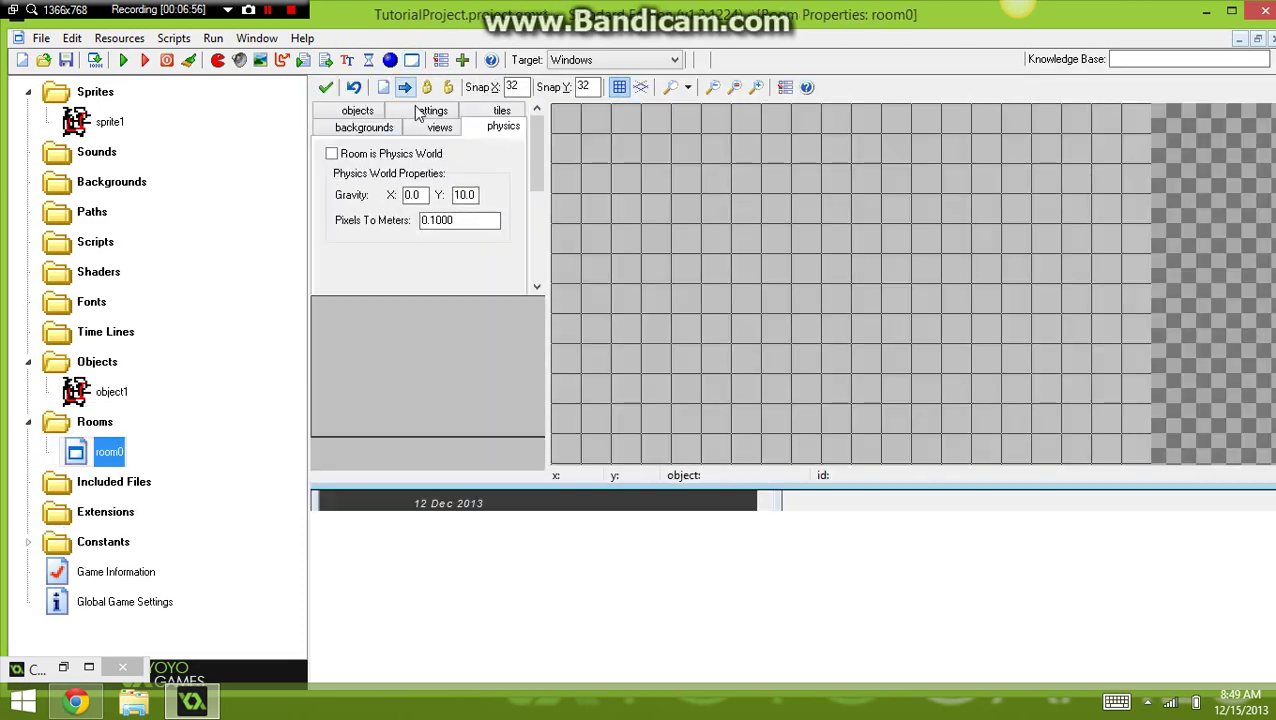
{"action": "left_click", "coordinate": [430, 111]}
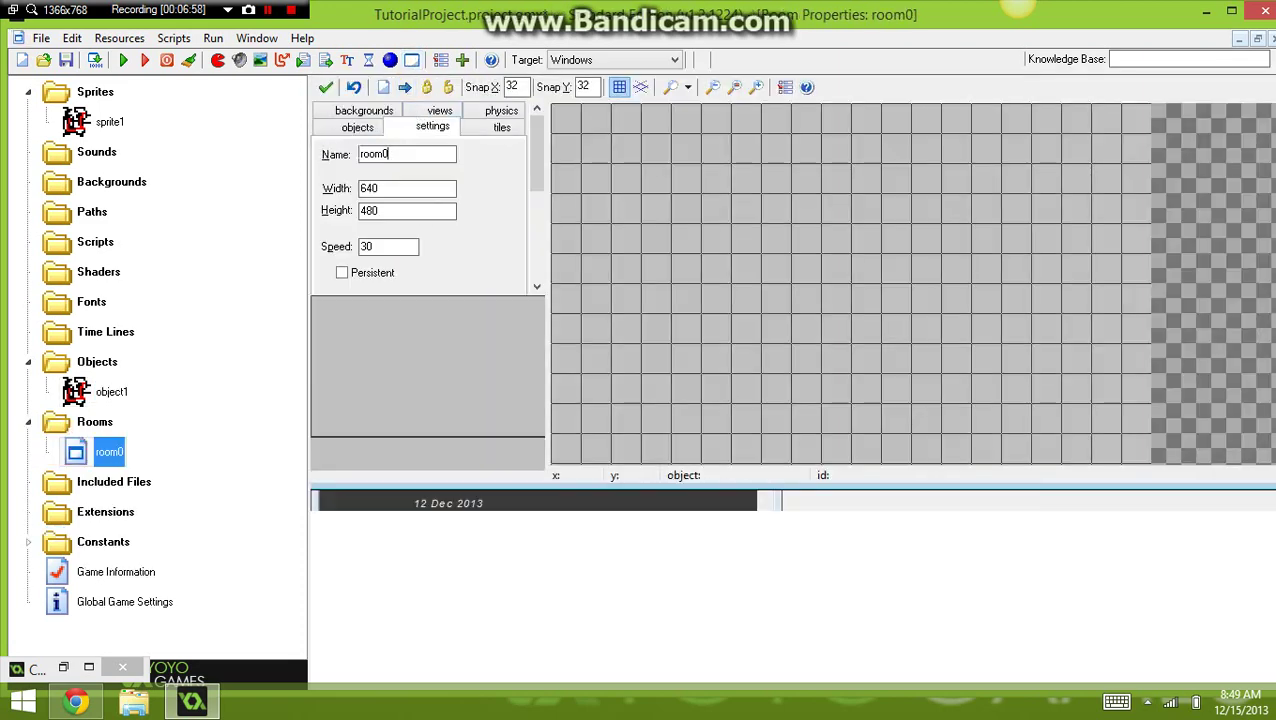
{"action": "left_click_drag", "start_coordinate": [389, 154], "coordinate": [320, 156]}
{"action": "type", "text": "rooom"}
{"action": "key", "text": "BackSpace"}
{"action": "key", "text": "BackSpace"}
{"action": "type", "text": "m1512"}
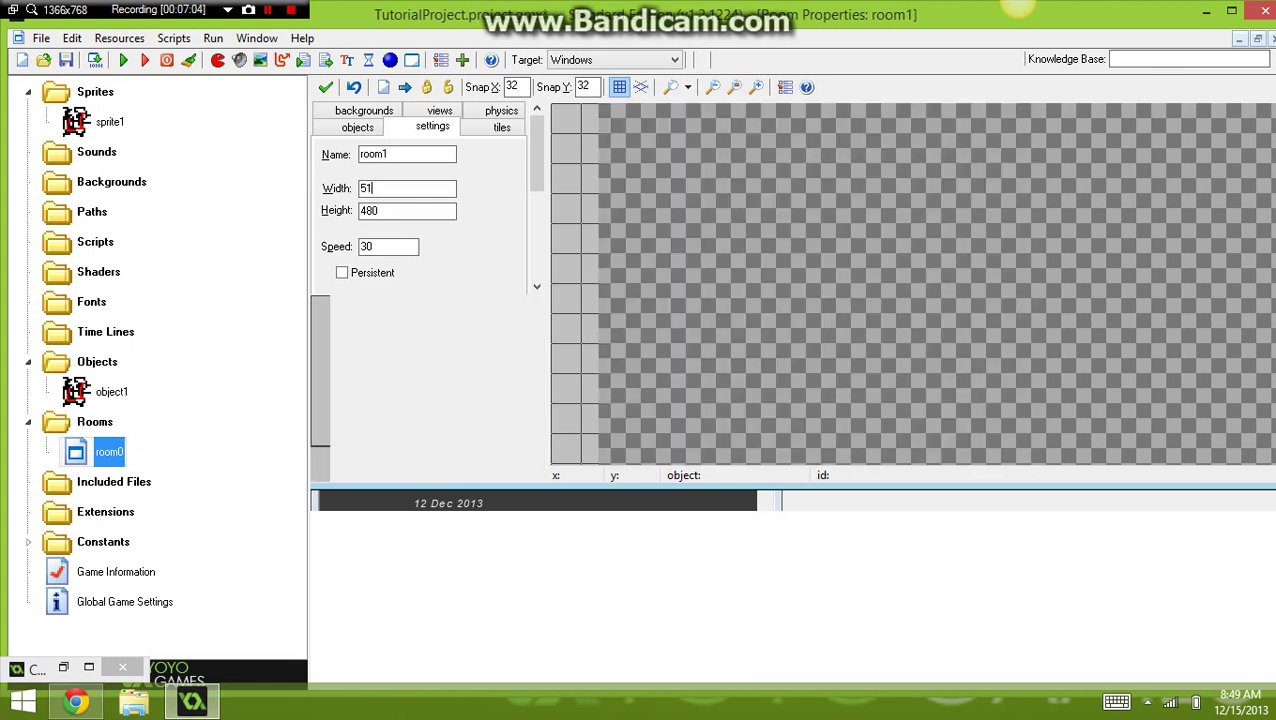
{"action": "key", "text": "Tab"}
{"action": "type", "text": "512"}
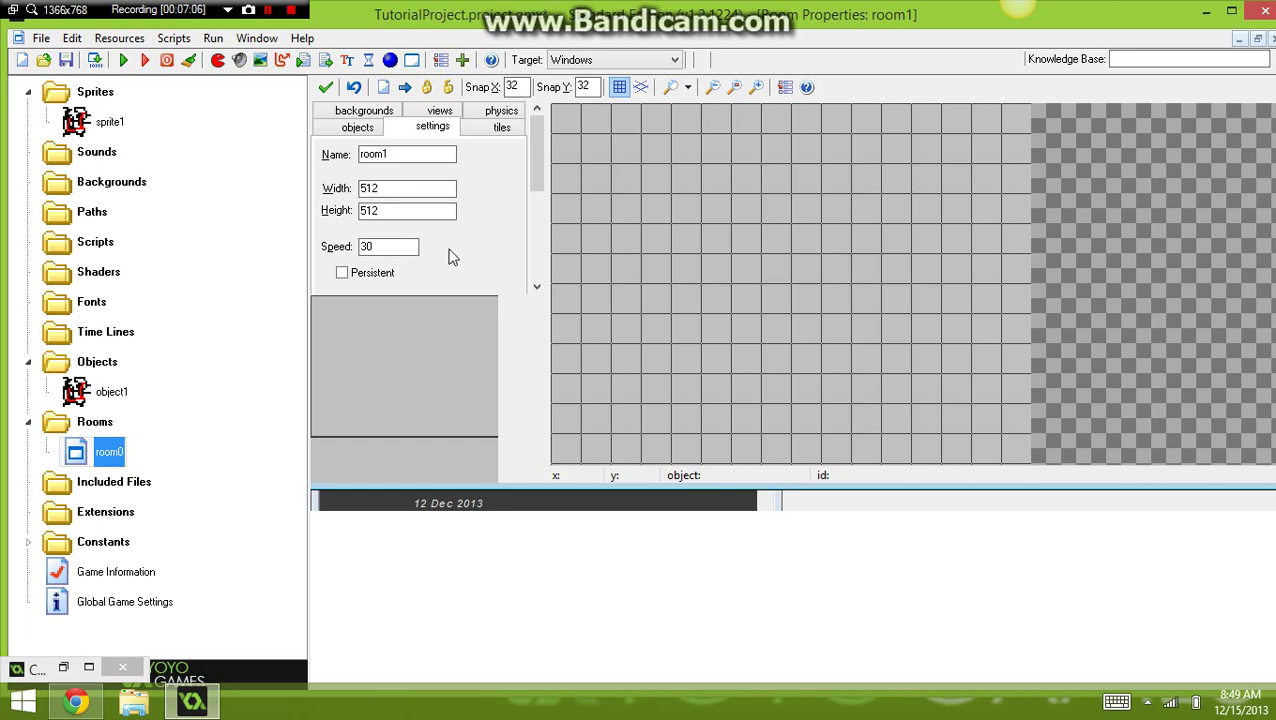
{"action": "type", "text": "60"}
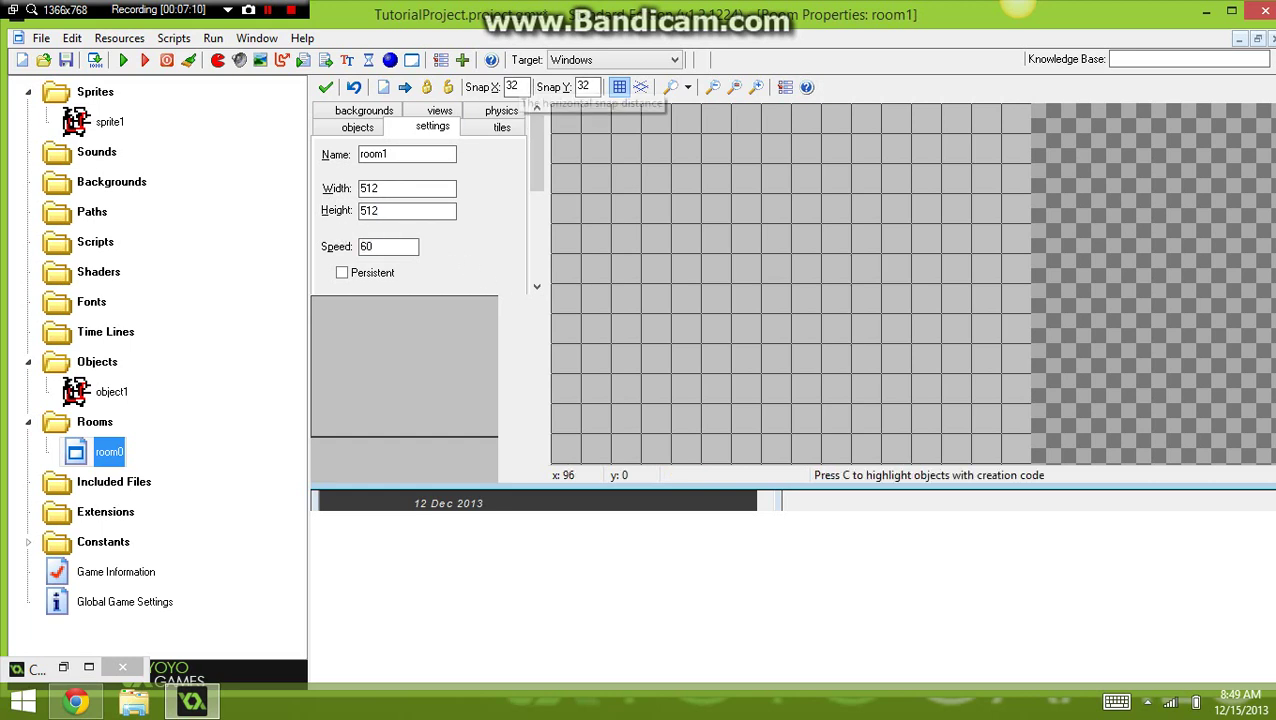
Place an object1 instance at x 32, y 32 in room1 and set both grid snap distances to 16
{"action": "left_click", "coordinate": [358, 125]}
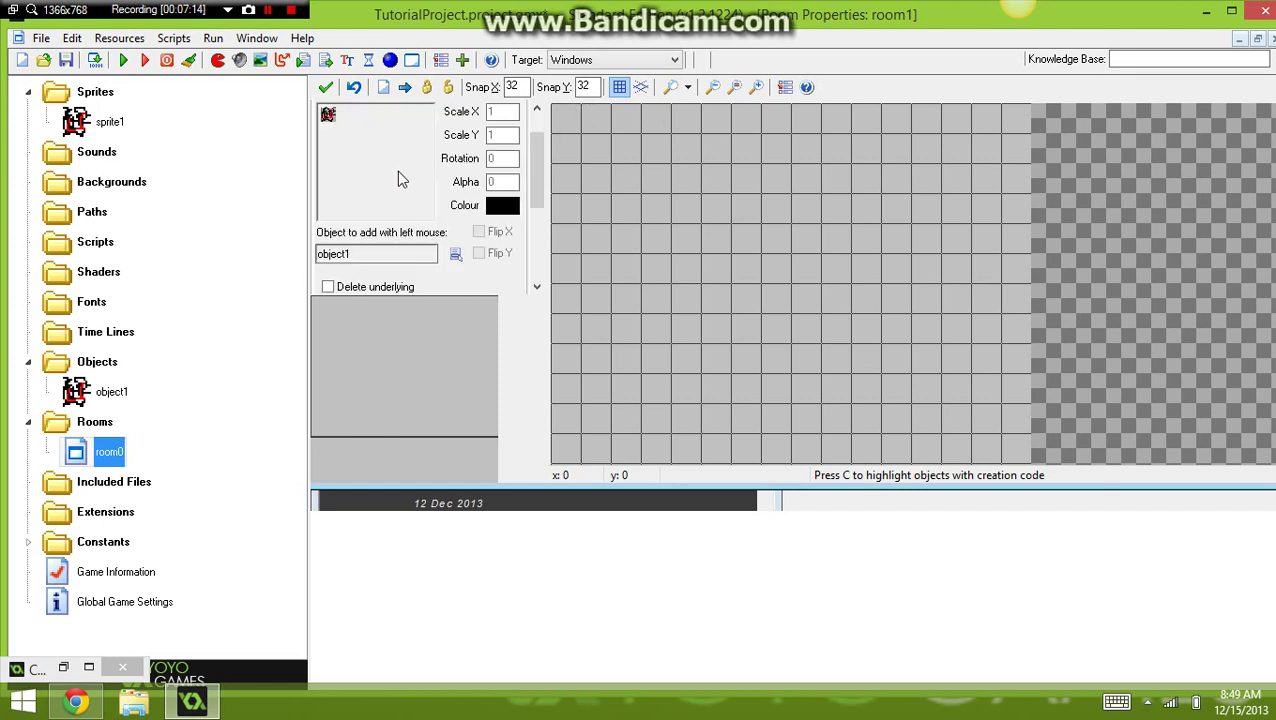
{"action": "left_click", "coordinate": [605, 146]}
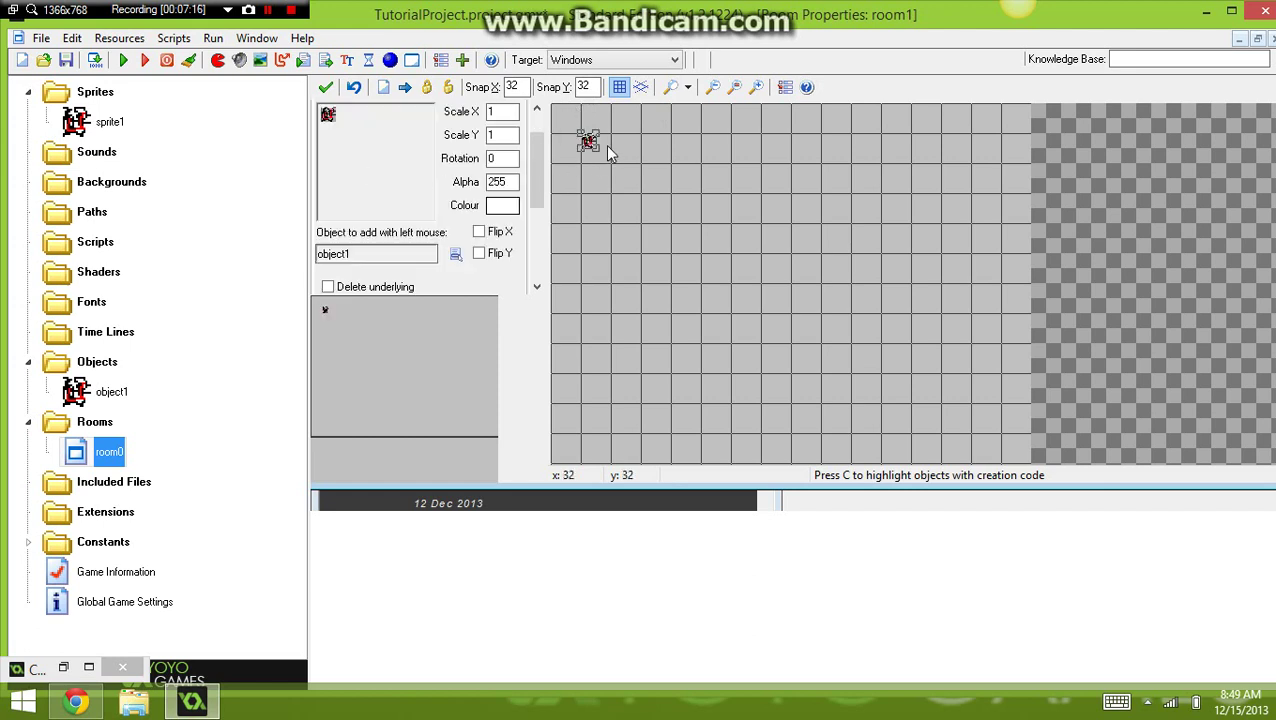
{"action": "double_click", "coordinate": [583, 87]}
{"action": "type", "text": "16"}
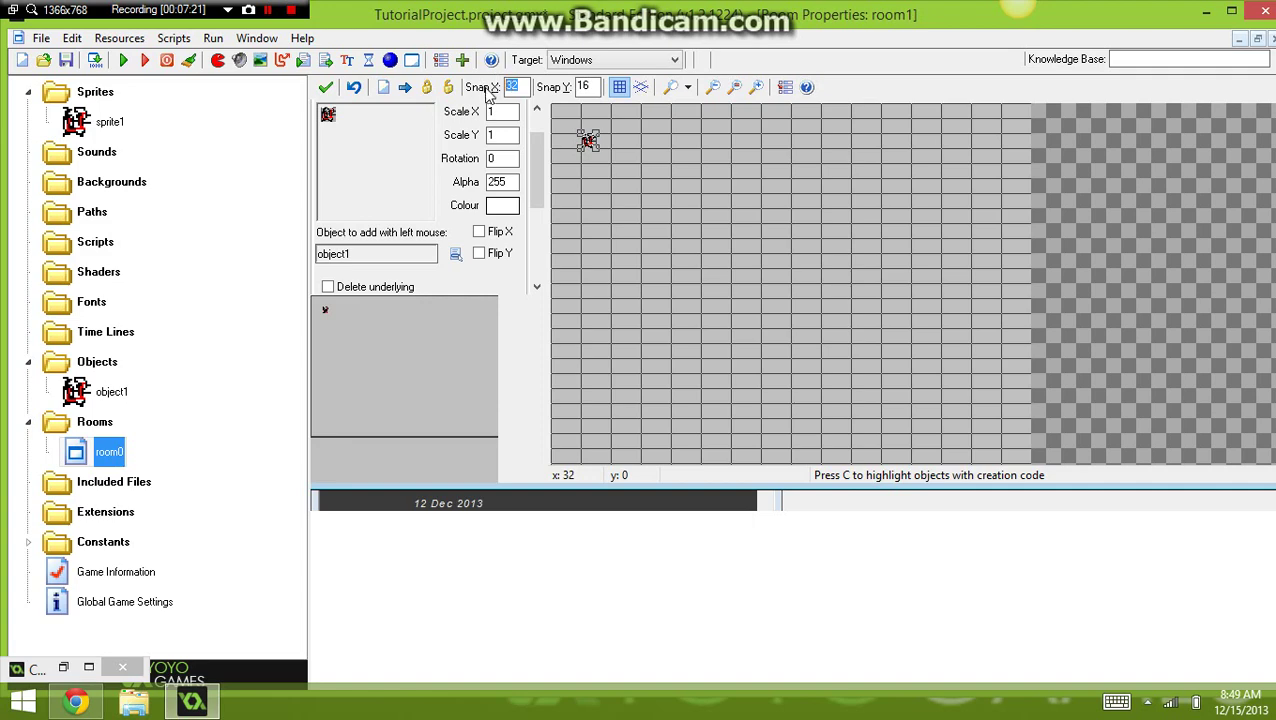
{"action": "type", "text": "16"}
Scatter fourteen more object1 instances across the upper and middle parts of room1
{"action": "left_click", "coordinate": [663, 215]}
{"action": "left_click", "coordinate": [632, 275]}
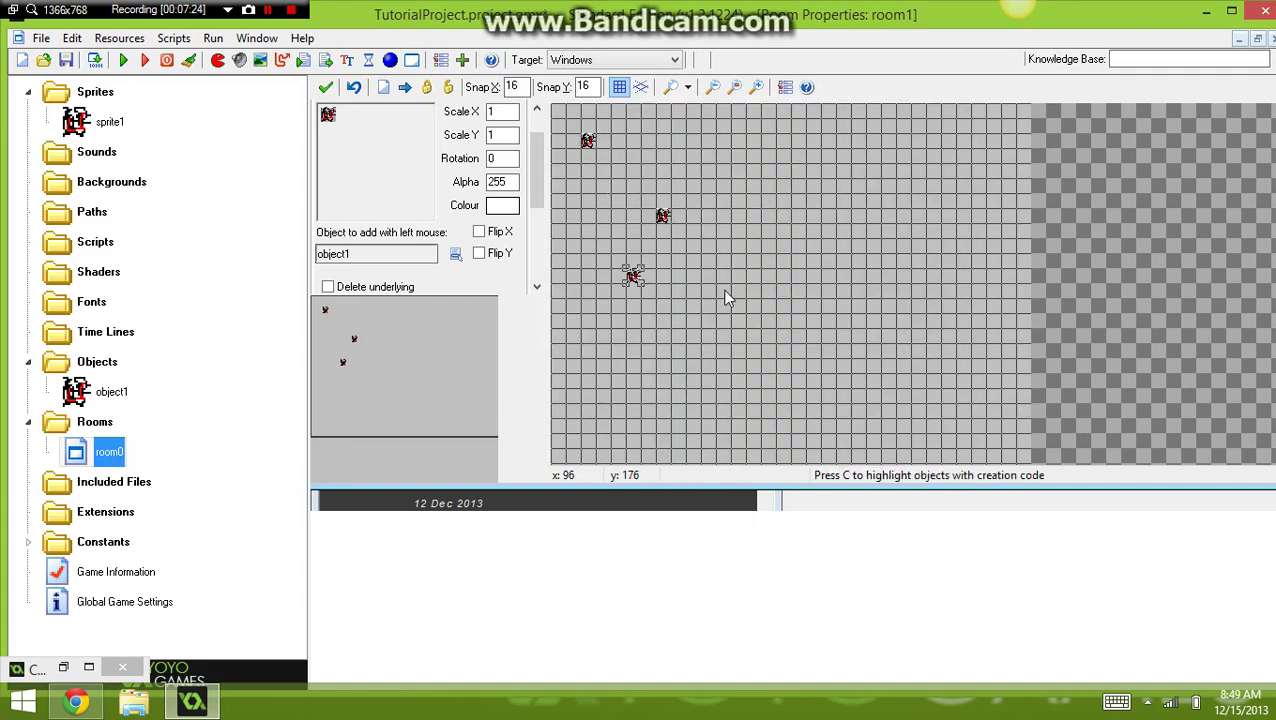
{"action": "left_click", "coordinate": [753, 305]}
{"action": "left_click", "coordinate": [828, 215]}
{"action": "left_click", "coordinate": [948, 320]}
{"action": "left_click", "coordinate": [783, 395]}
{"action": "left_click", "coordinate": [678, 380]}
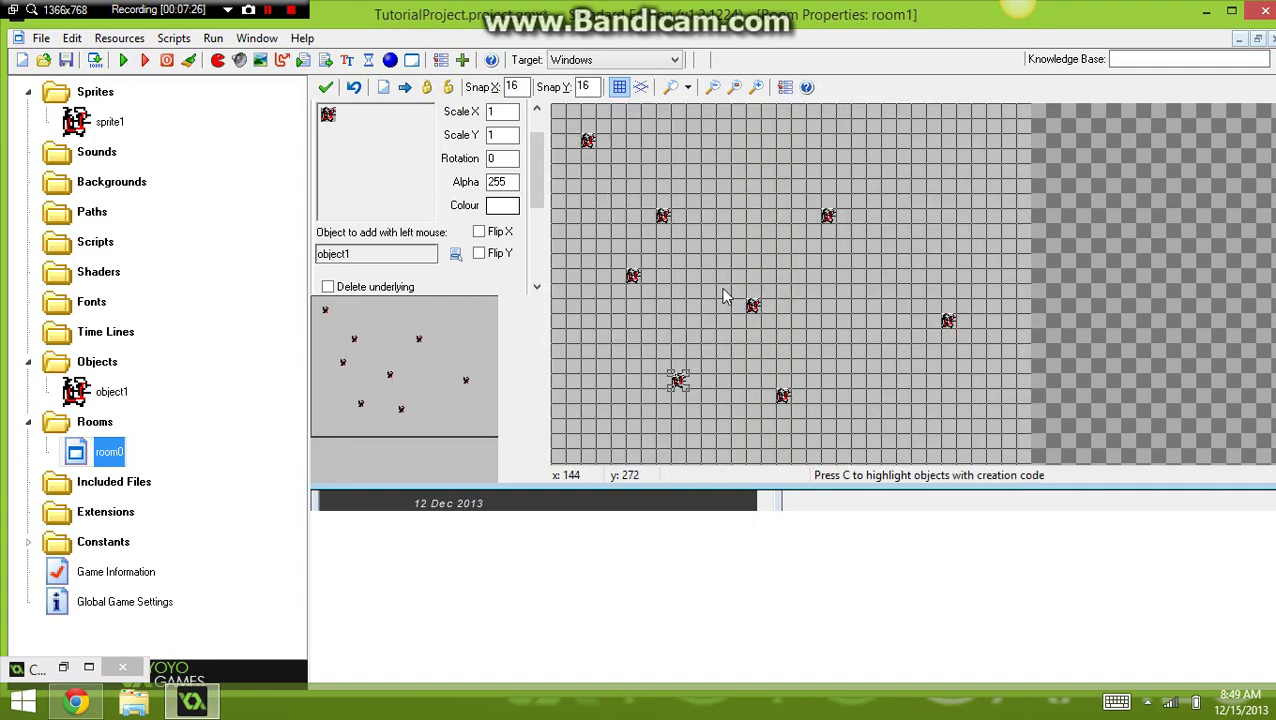
{"action": "left_click", "coordinate": [738, 245]}
{"action": "left_click", "coordinate": [708, 140]}
{"action": "left_click", "coordinate": [903, 140]}
{"action": "left_click", "coordinate": [933, 245]}
{"action": "left_click", "coordinate": [845, 310]}
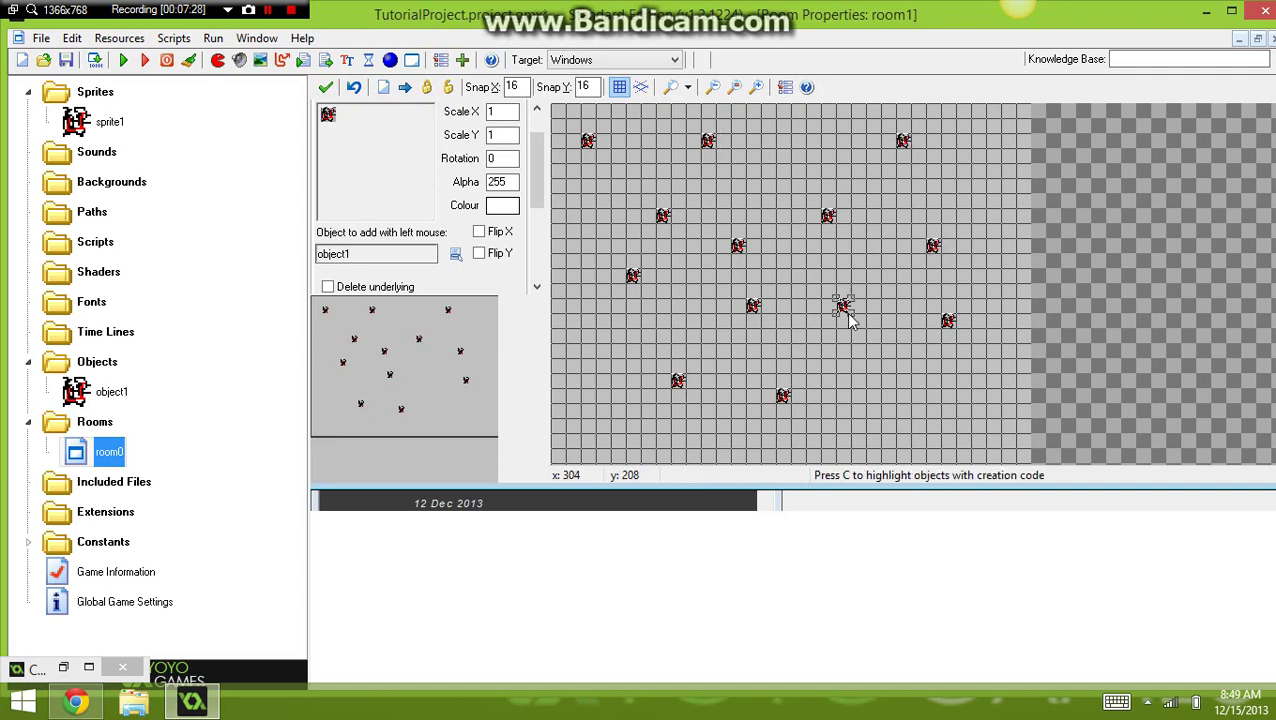
{"action": "left_click", "coordinate": [918, 402]}
{"action": "left_click", "coordinate": [770, 428]}
Add six more object1 instances, five spread over the lower part of room1 and one near its left edge at mid-height
{"action": "left_click", "coordinate": [397, 393]}
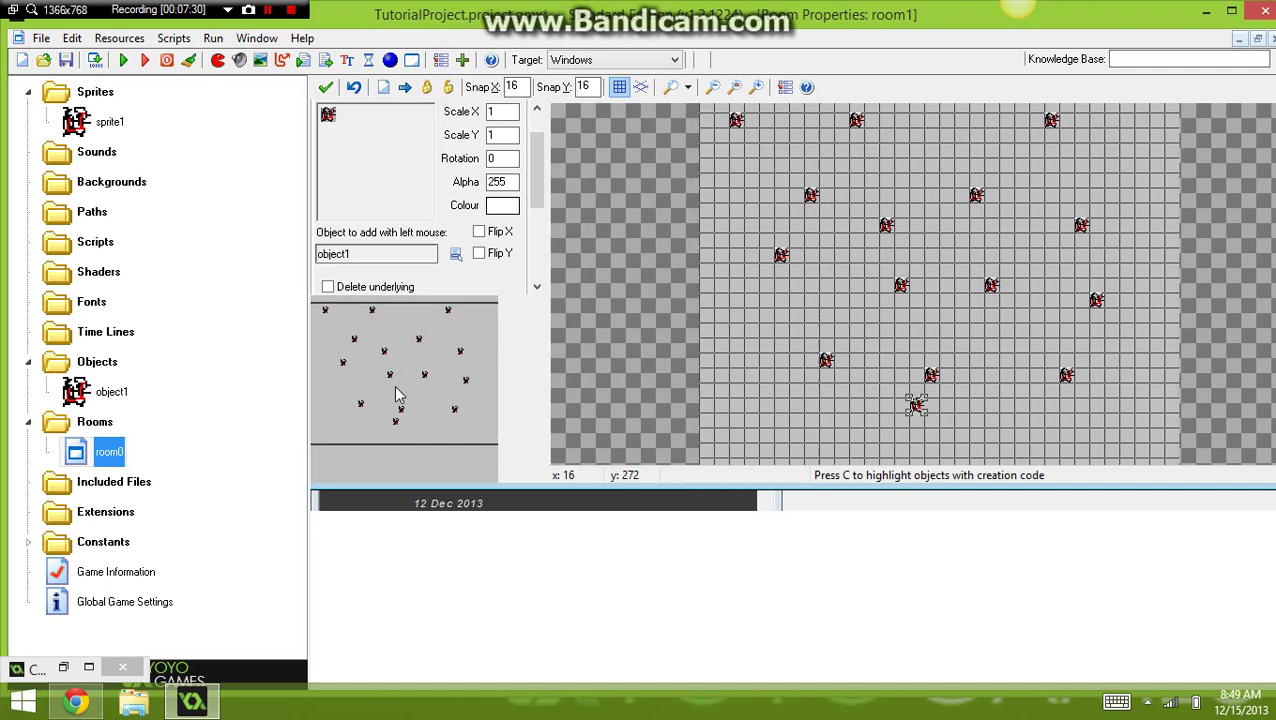
{"action": "left_click_drag", "start_coordinate": [397, 393], "coordinate": [400, 430]}
{"action": "left_click", "coordinate": [751, 347]}
{"action": "left_click", "coordinate": [853, 410]}
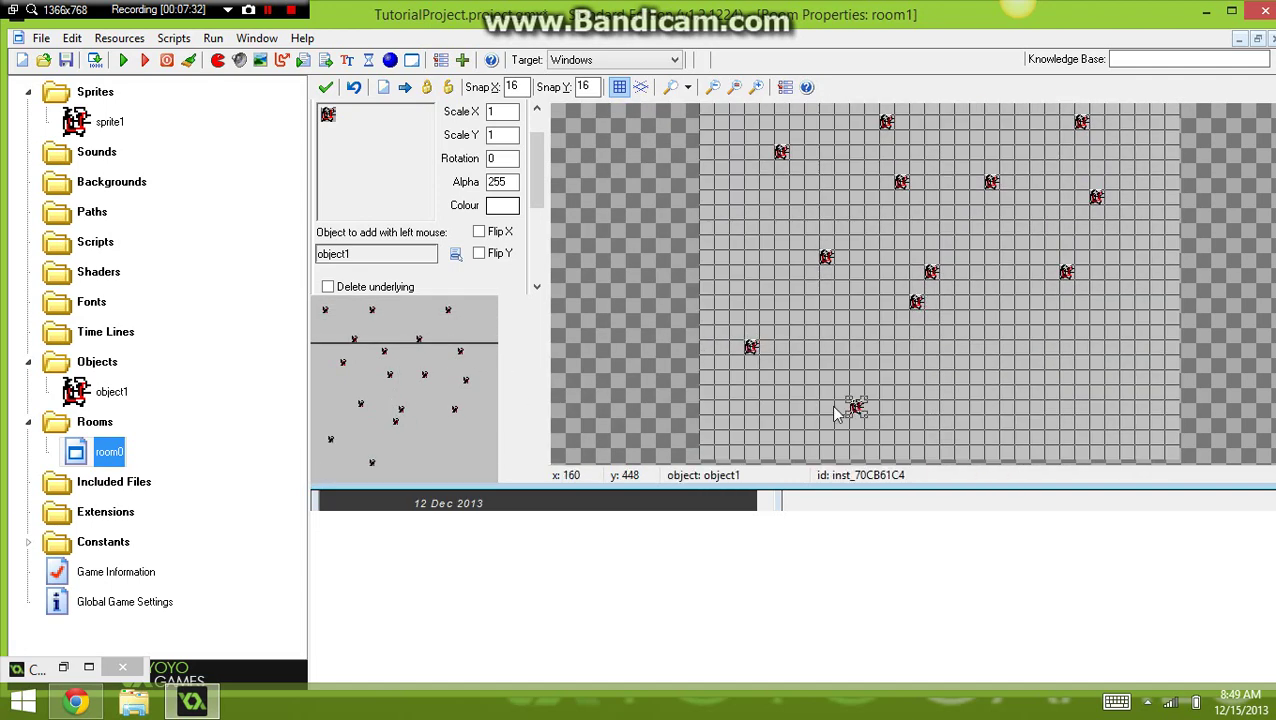
{"action": "left_click_drag", "start_coordinate": [382, 323], "coordinate": [436, 449]}
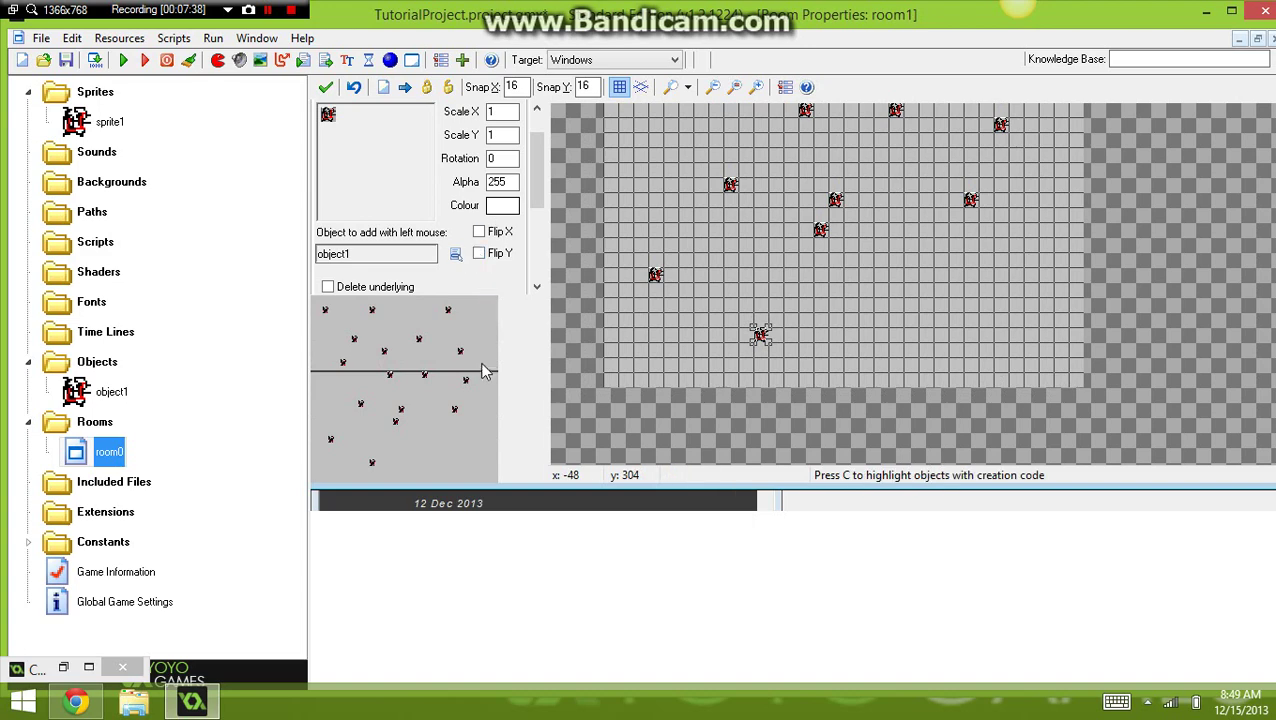
{"action": "left_click", "coordinate": [910, 305]}
{"action": "left_click", "coordinate": [926, 230]}
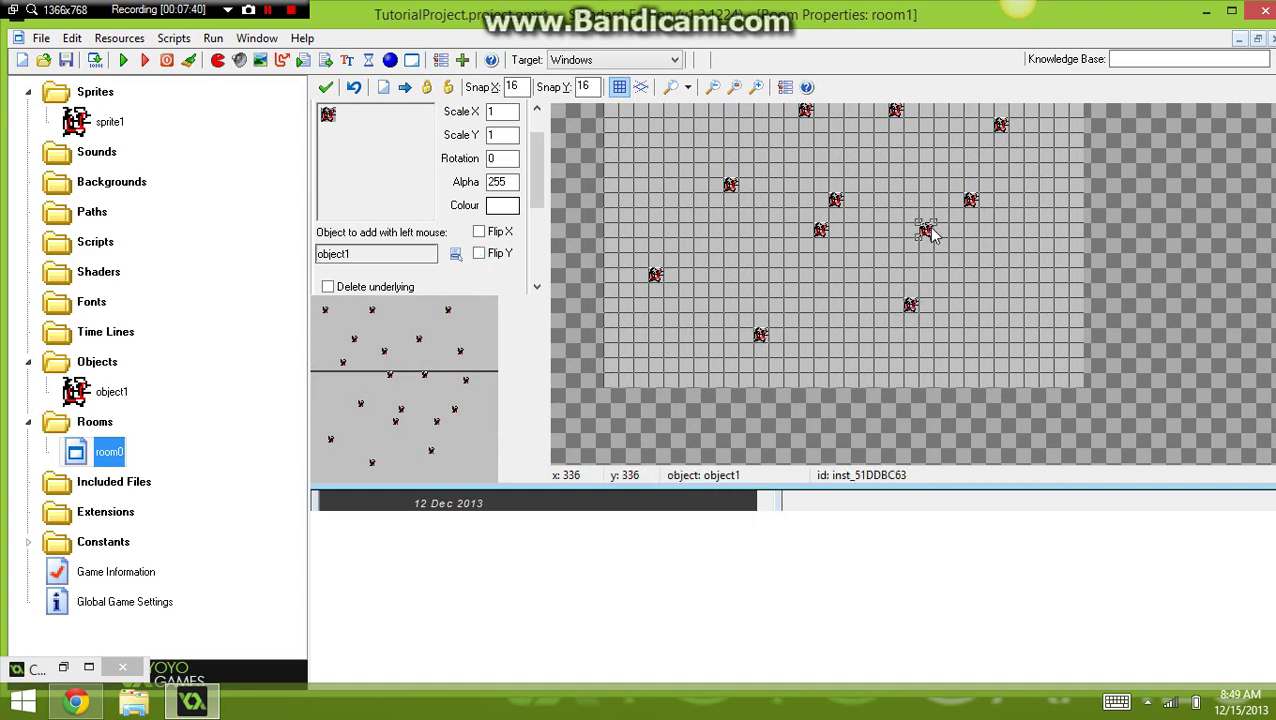
{"action": "left_click", "coordinate": [1015, 305]}
{"action": "left_click", "coordinate": [670, 126]}
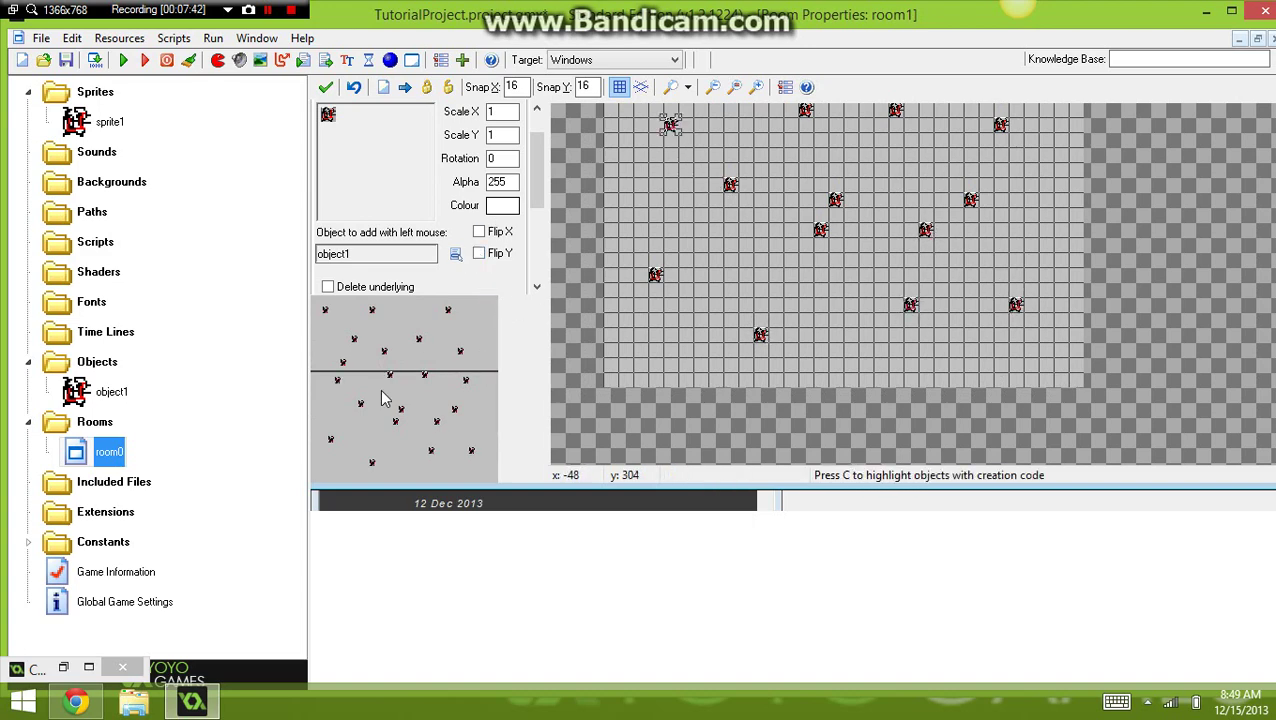
Hide the room grid and place one more object1 instance just below the middle one in the top row
{"action": "left_click_drag", "start_coordinate": [384, 399], "coordinate": [428, 375]}
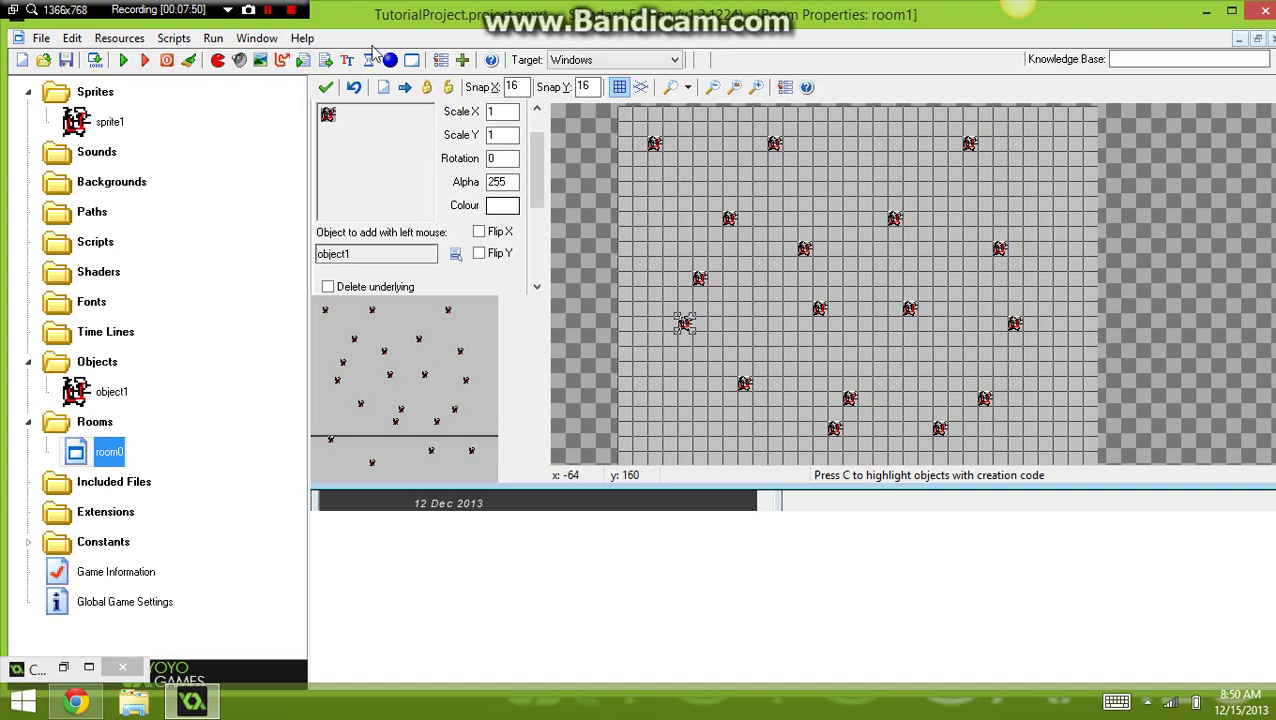
{"action": "left_click", "coordinate": [624, 88]}
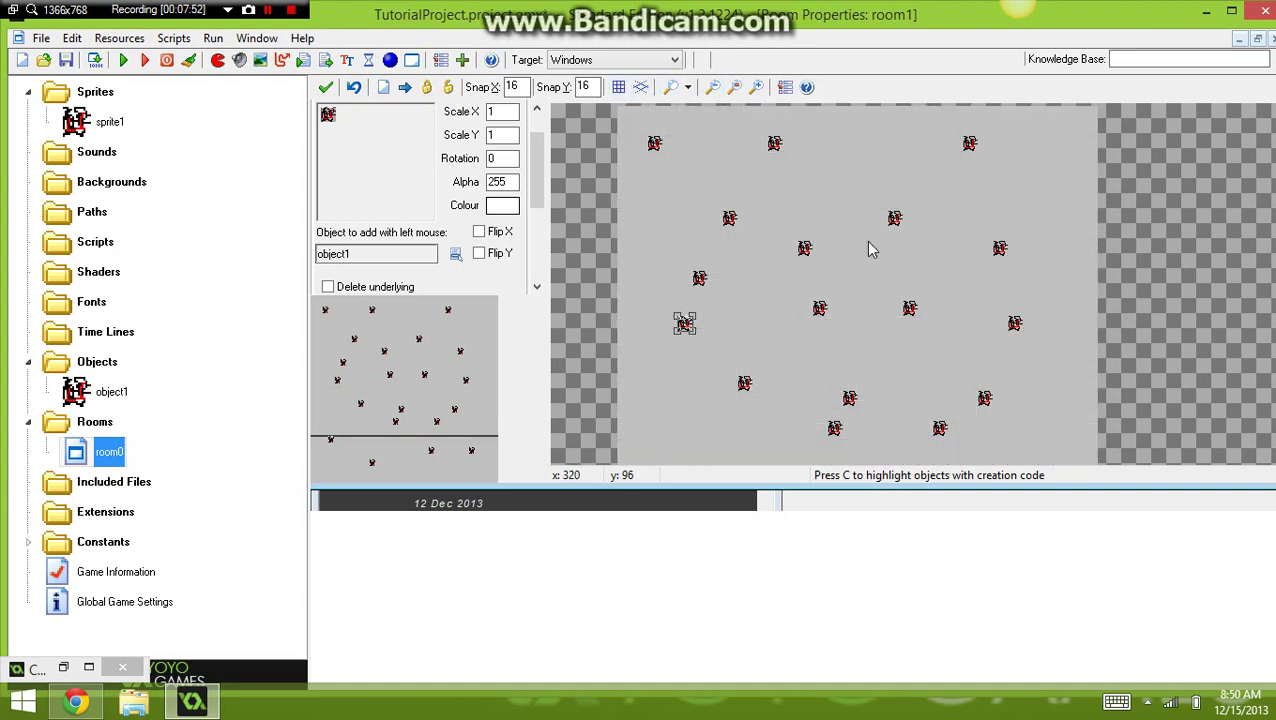
{"action": "left_click", "coordinate": [790, 176]}
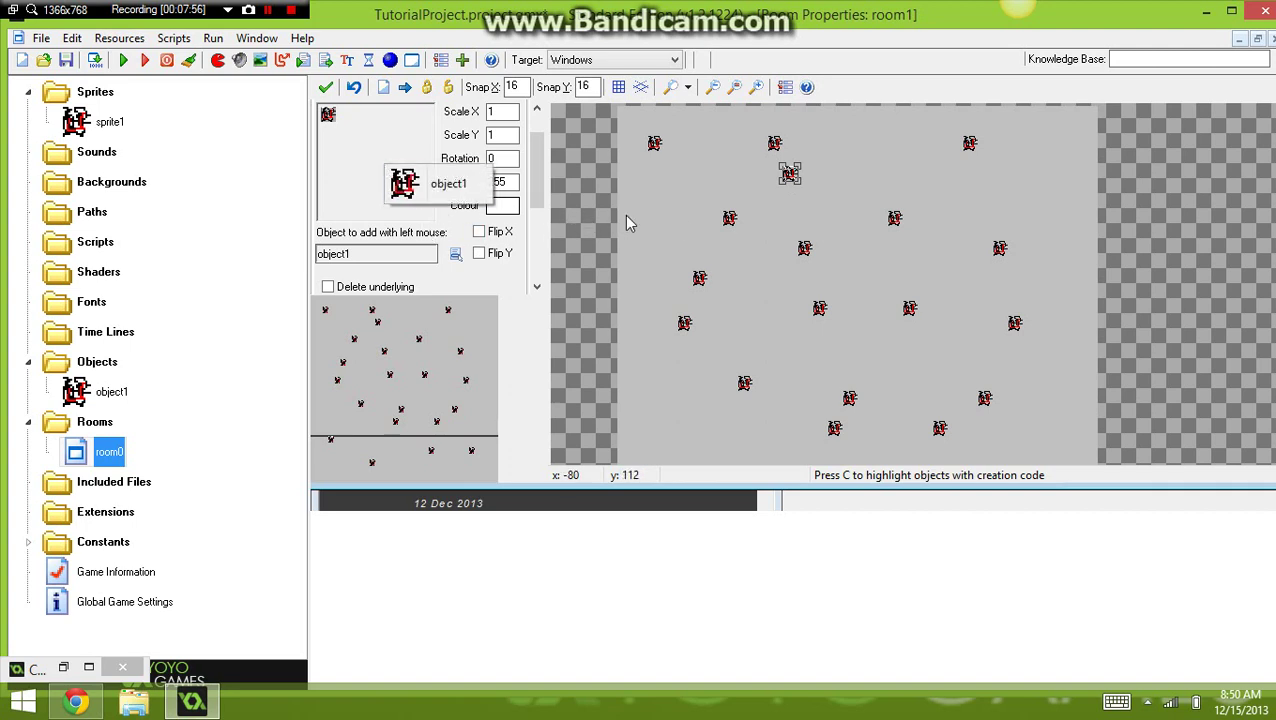
{"action": "scroll", "coordinate": [545, 145], "scroll_direction": "up", "scroll_amount": 2}
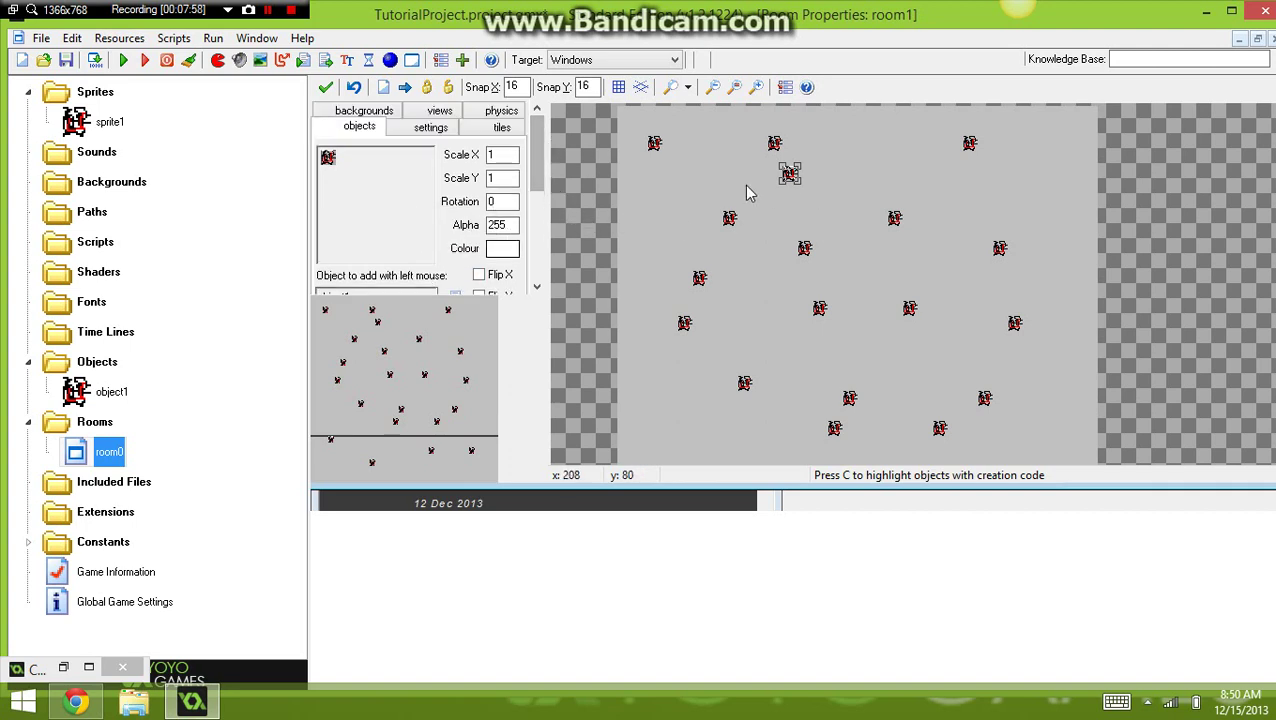
{"action": "left_click_drag", "start_coordinate": [385, 330], "coordinate": [402, 404]}
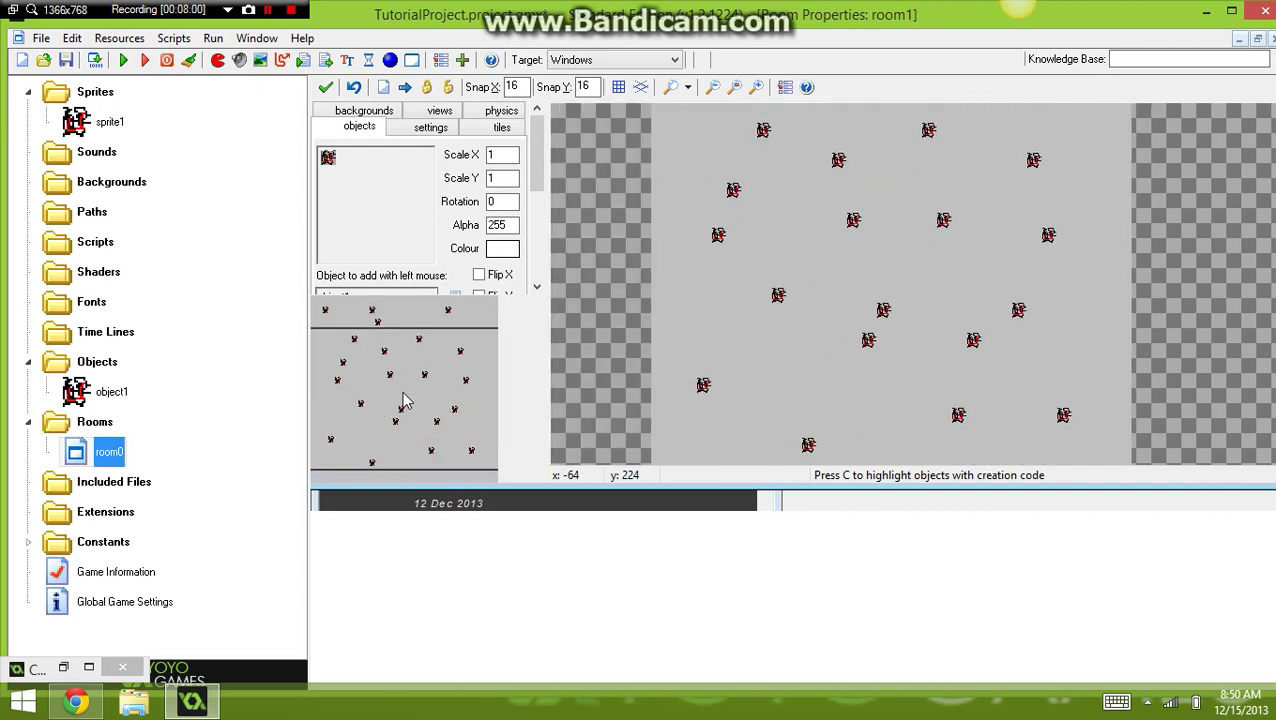
Accept room1's properties, run the game to check the animated instances, and close the game window
{"action": "left_click", "coordinate": [326, 87]}
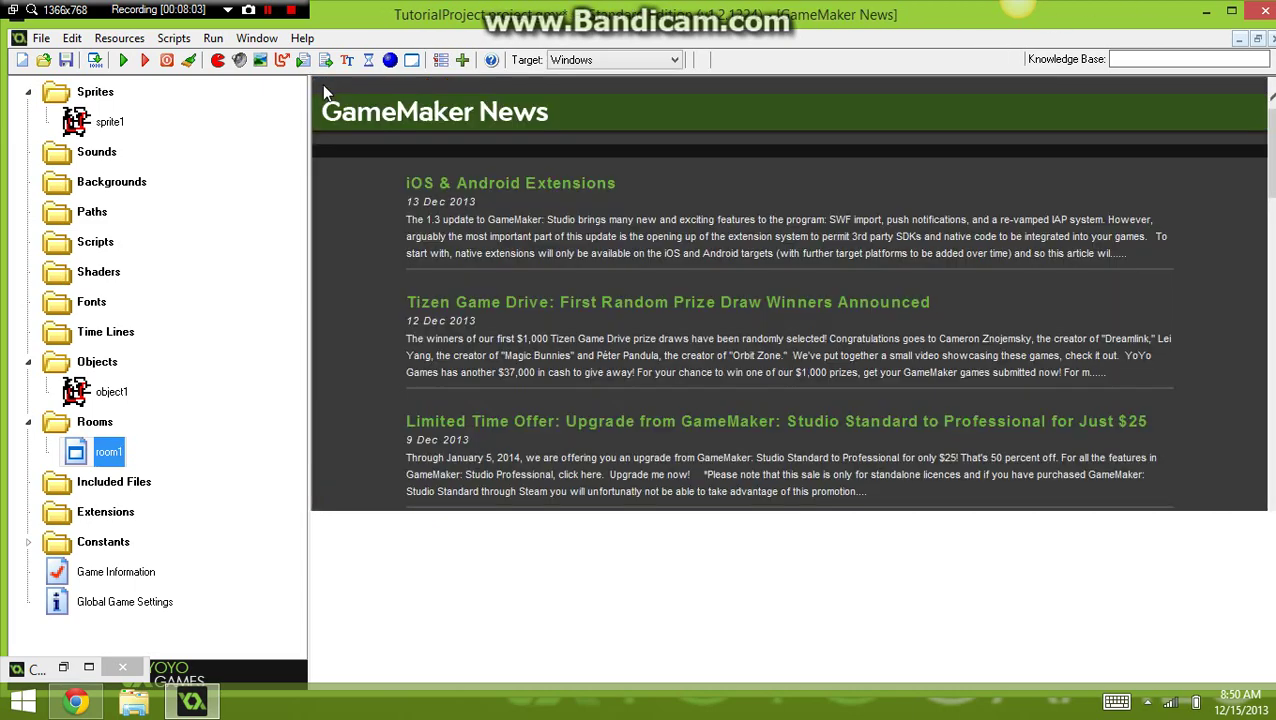
{"action": "left_click", "coordinate": [128, 62]}
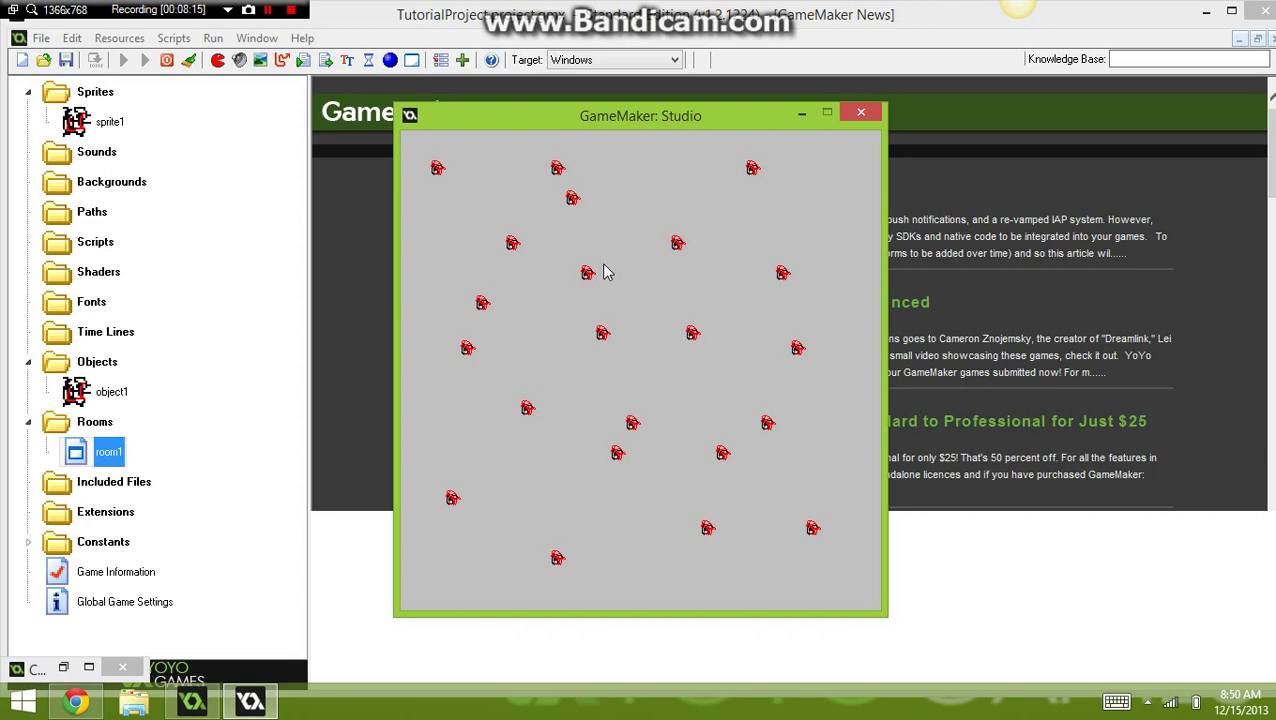
{"action": "left_click", "coordinate": [860, 113]}
Set room1's speed to 5 and test-run the game with the new speed
{"action": "double_click", "coordinate": [108, 452]}
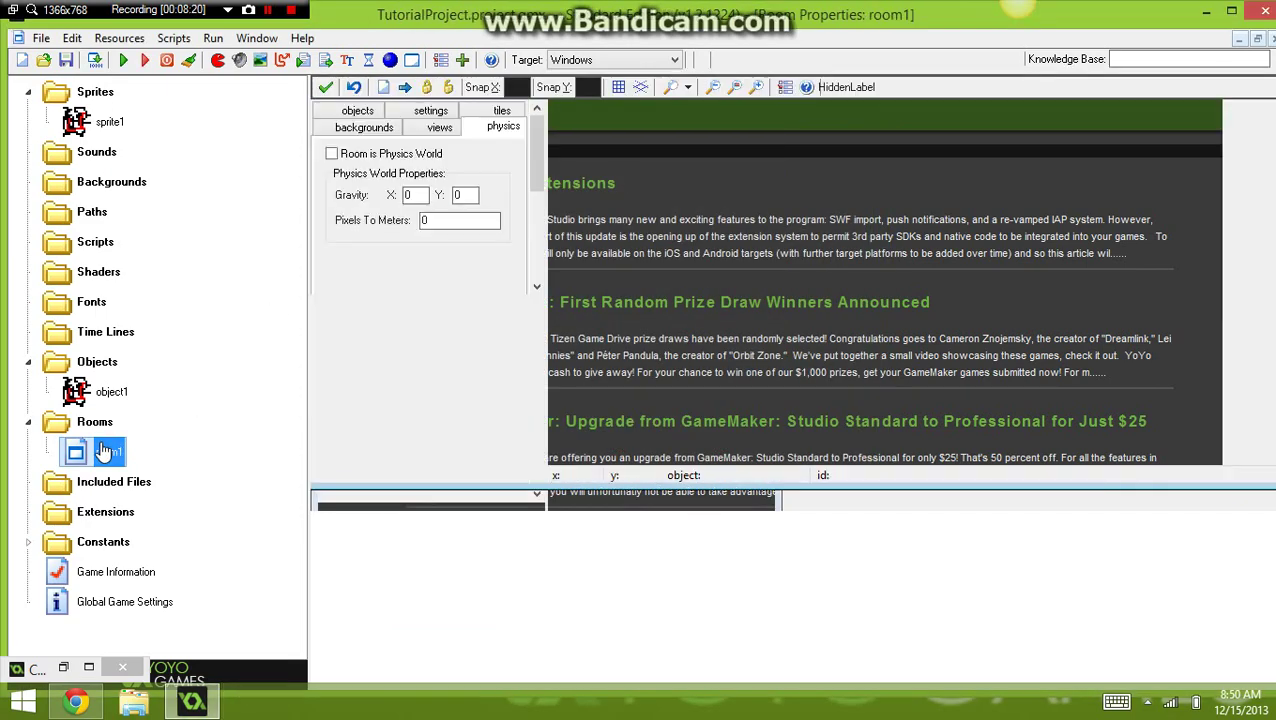
{"action": "left_click", "coordinate": [428, 111]}
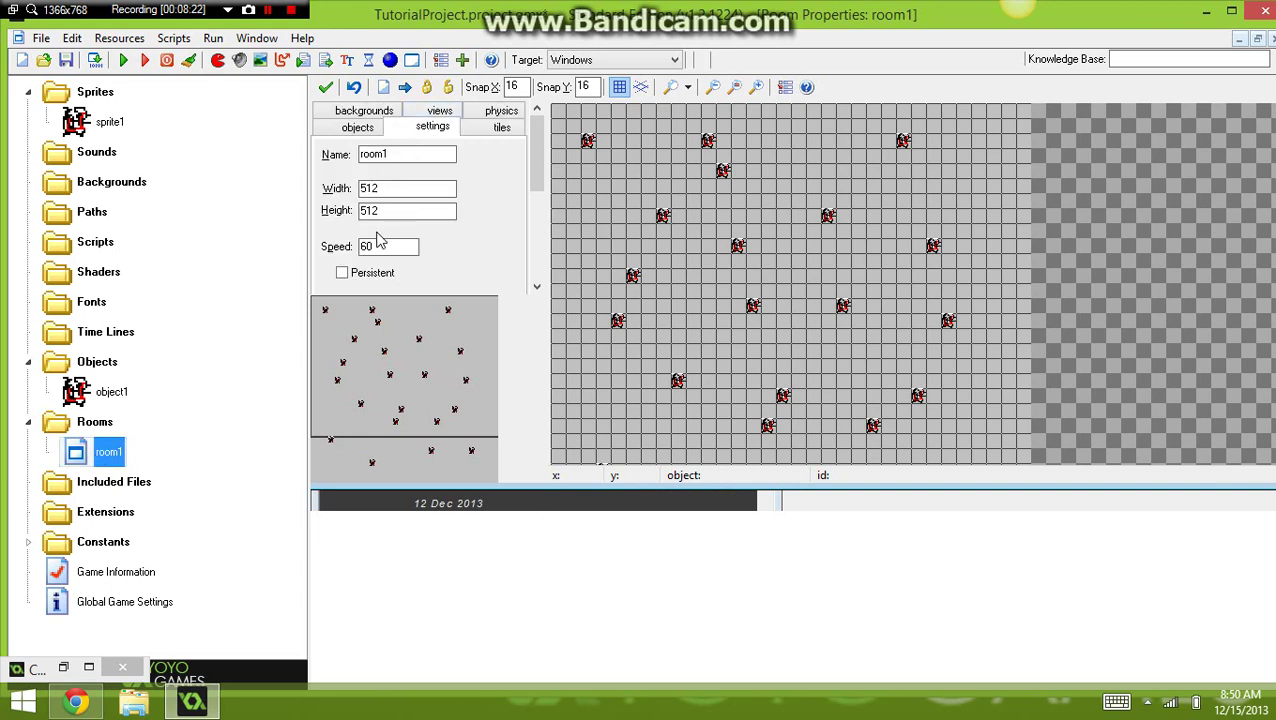
{"action": "type", "text": "5"}
{"action": "left_click", "coordinate": [326, 88]}
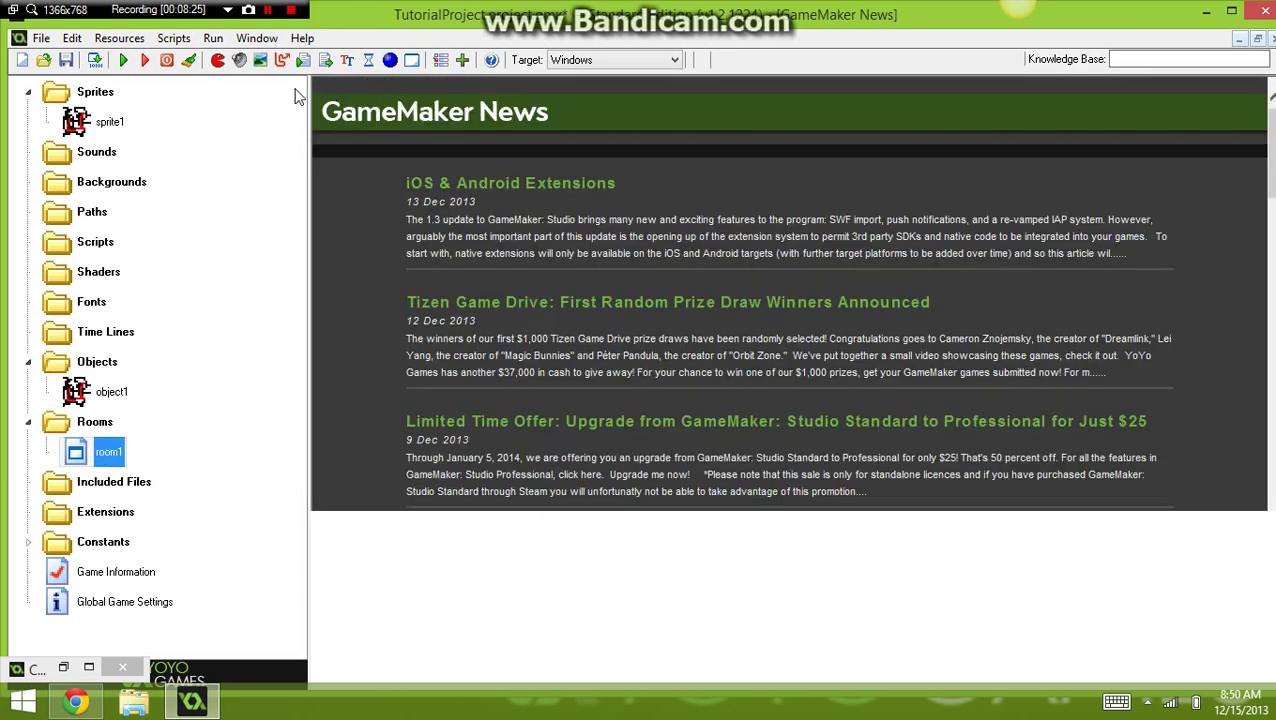
{"action": "left_click", "coordinate": [127, 61]}
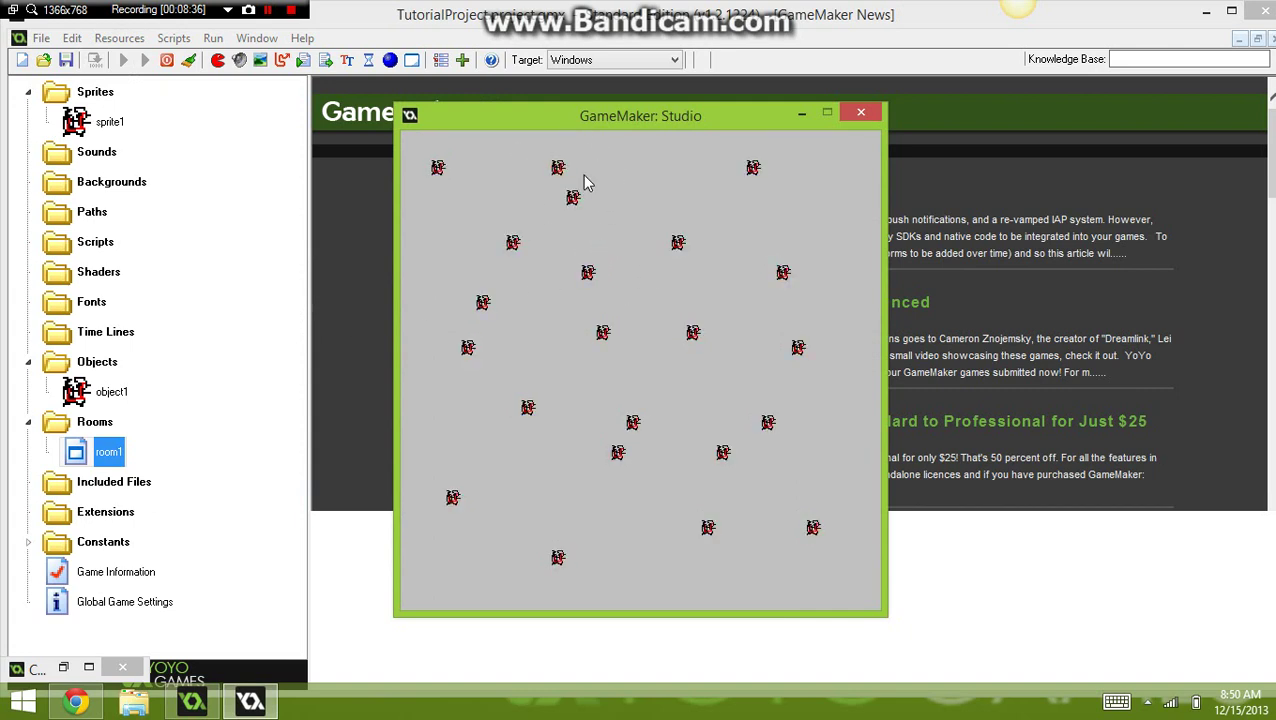
{"action": "left_click", "coordinate": [860, 113]}
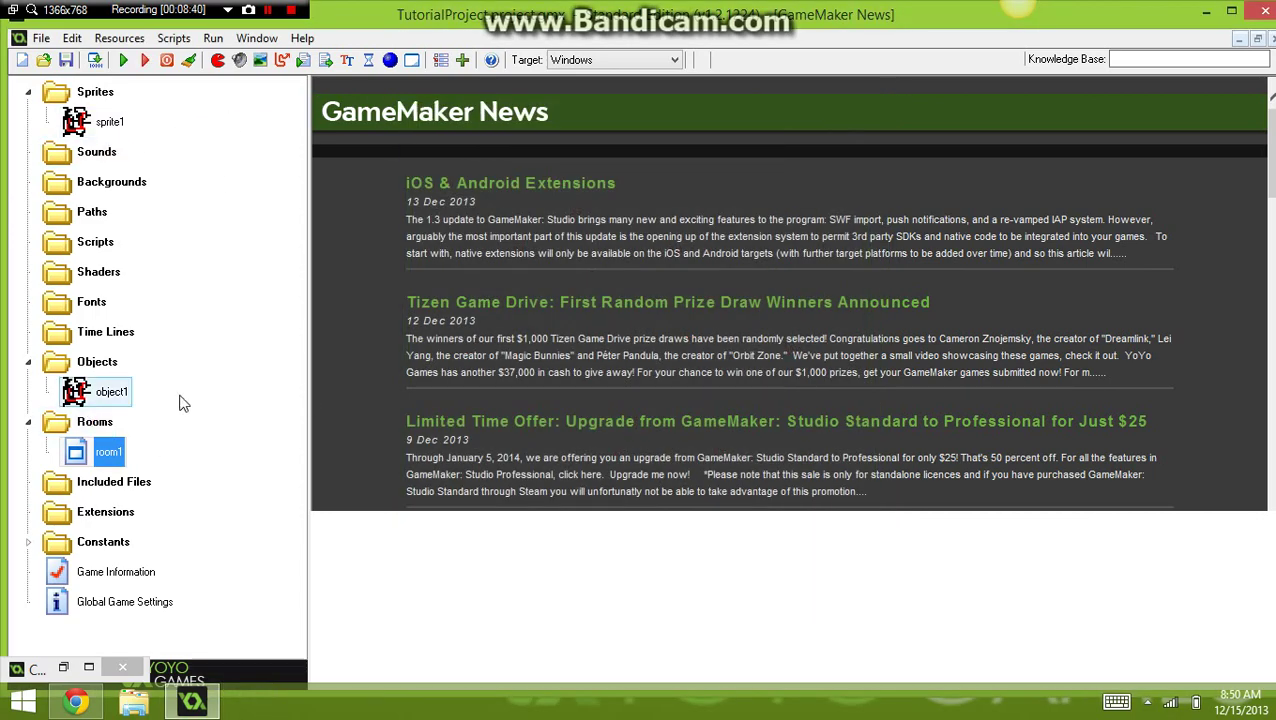